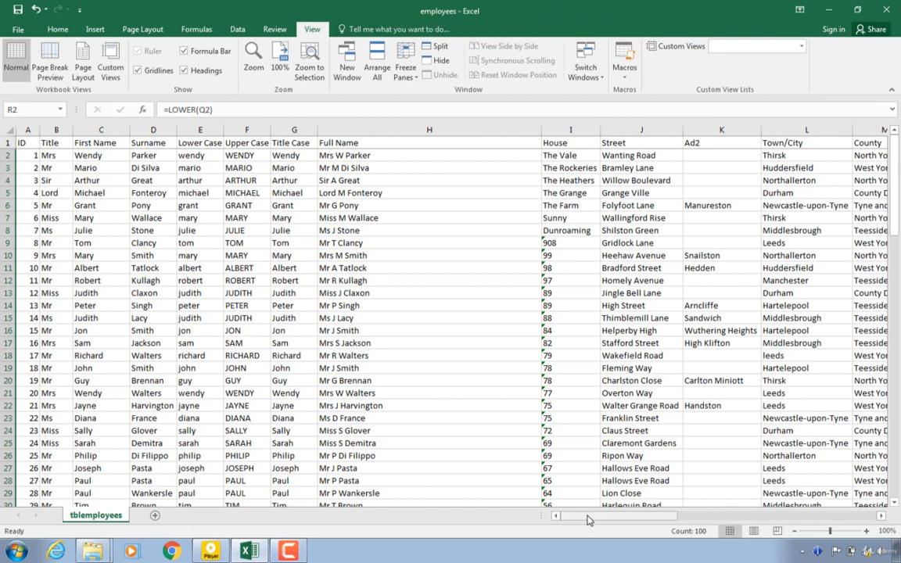
Step: Insert a blank column R before the lowercase email column
{"action": "left_click_drag", "start_coordinate": [590, 516], "coordinate": [693, 513]}
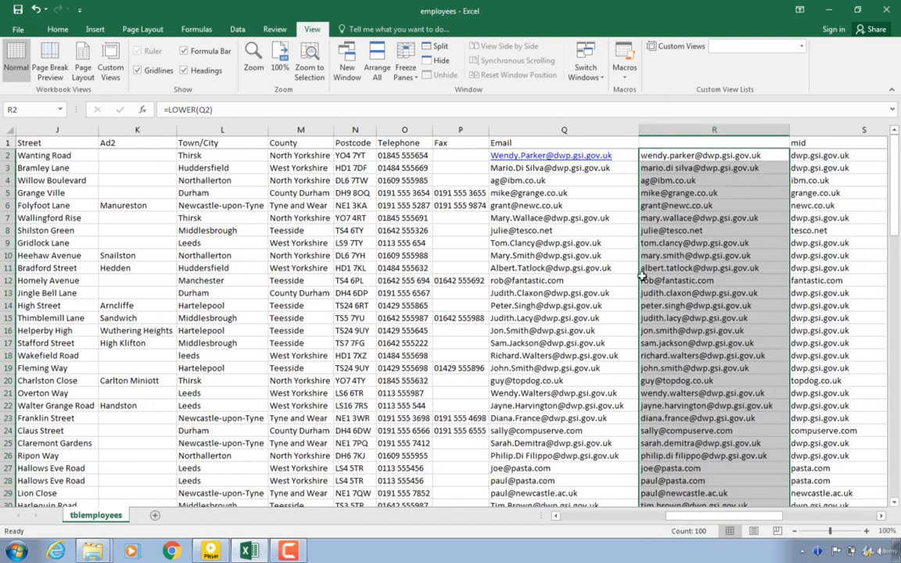
{"action": "left_click", "coordinate": [677, 130]}
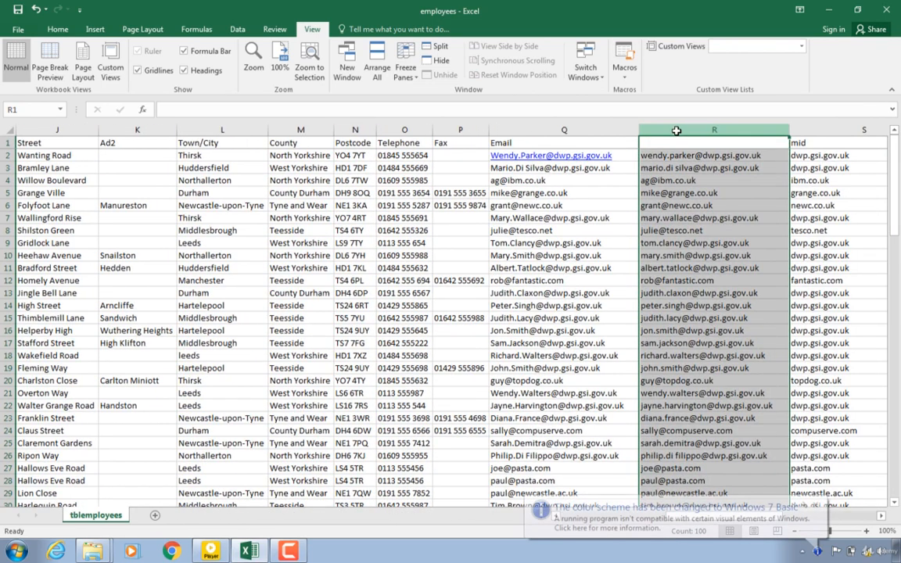
{"action": "right_click", "coordinate": [677, 131]}
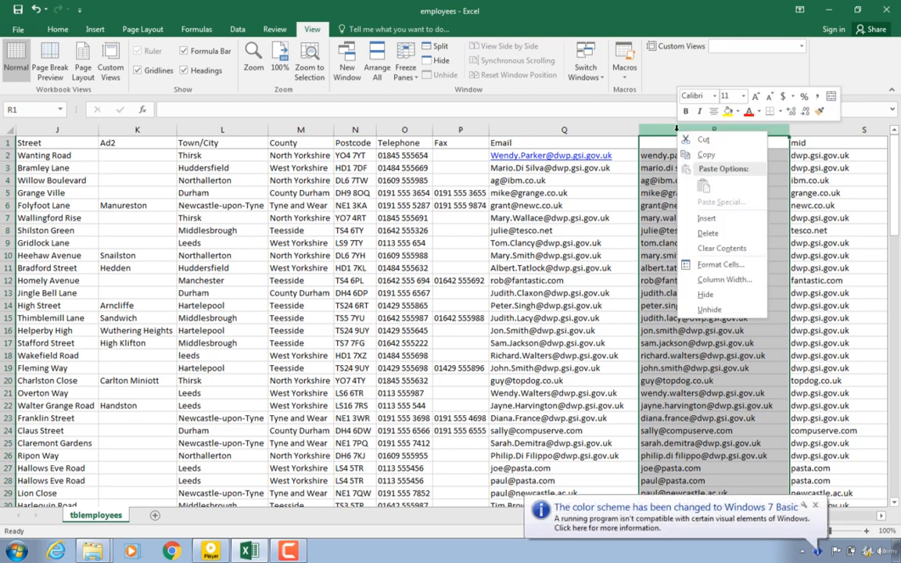
{"action": "left_click", "coordinate": [704, 219]}
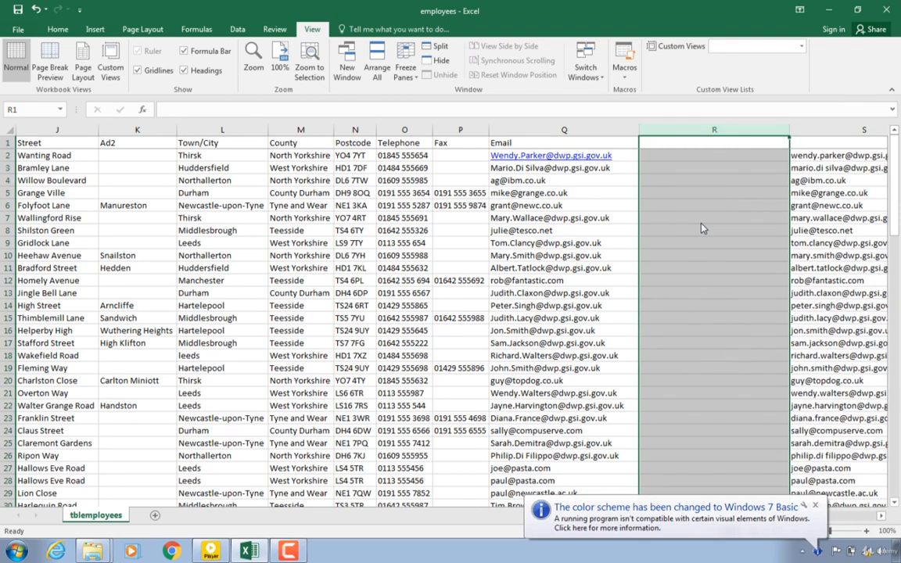
Step: Enter the heading New email at the top of the new column
{"action": "left_click", "coordinate": [668, 142]}
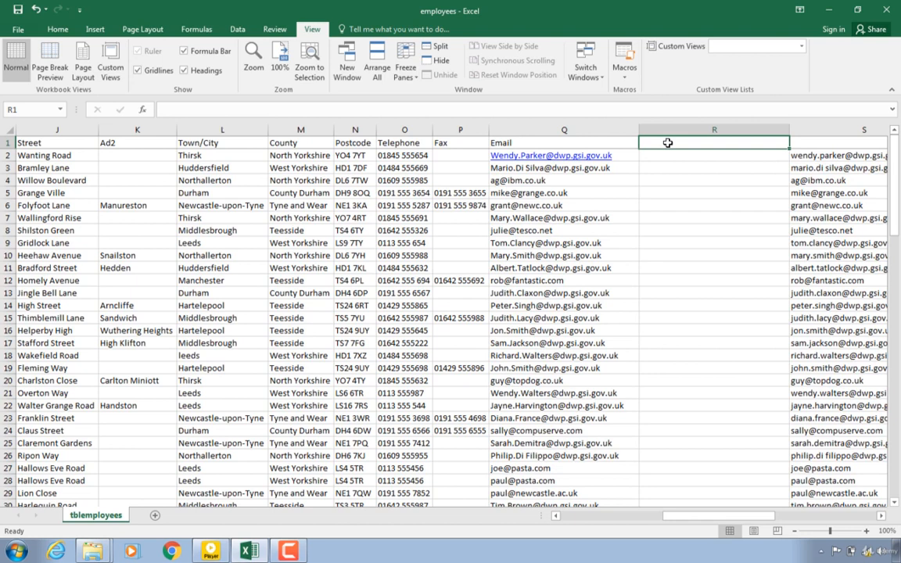
{"action": "type", "text": "New"}
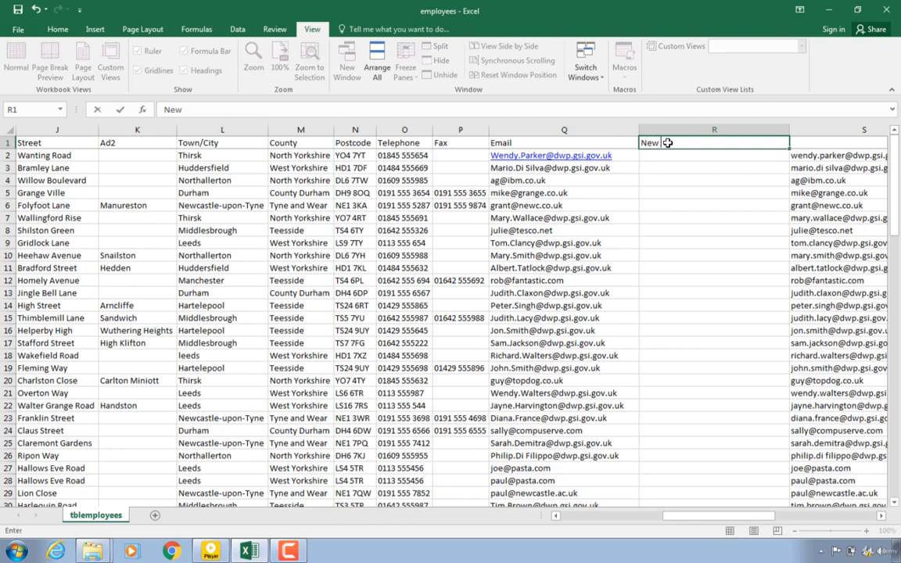
{"action": "type", "text": " email"}
{"action": "key", "text": "Return"}
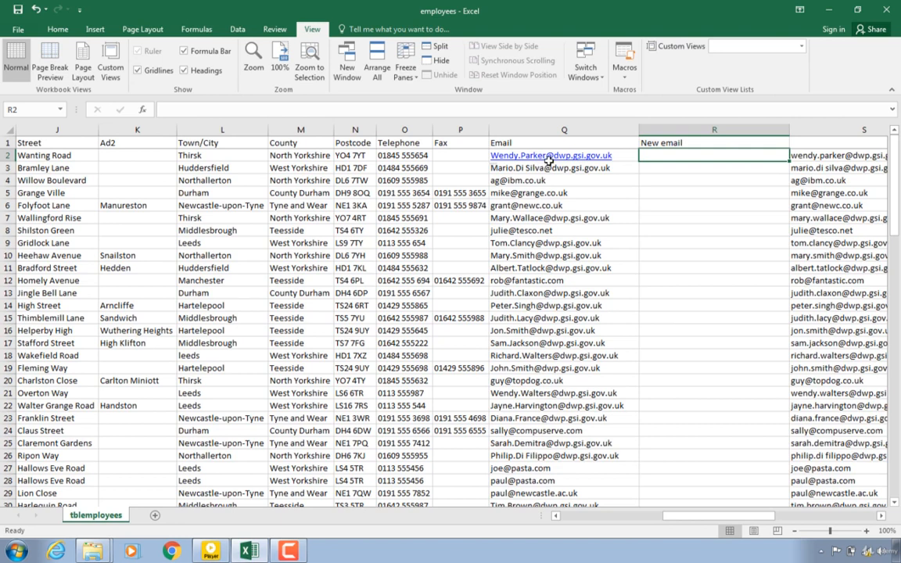
{"action": "left_click", "coordinate": [592, 521]}
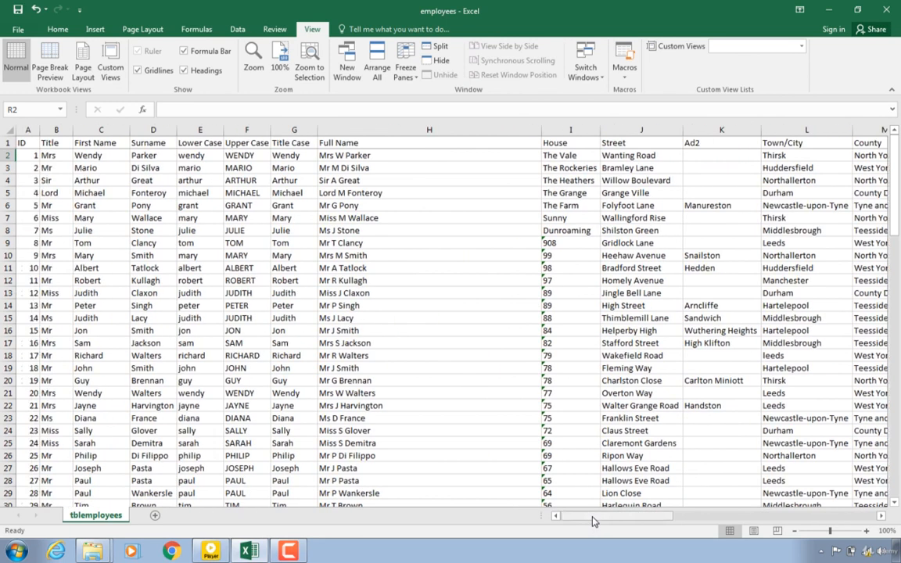
{"action": "left_click", "coordinate": [26, 155]}
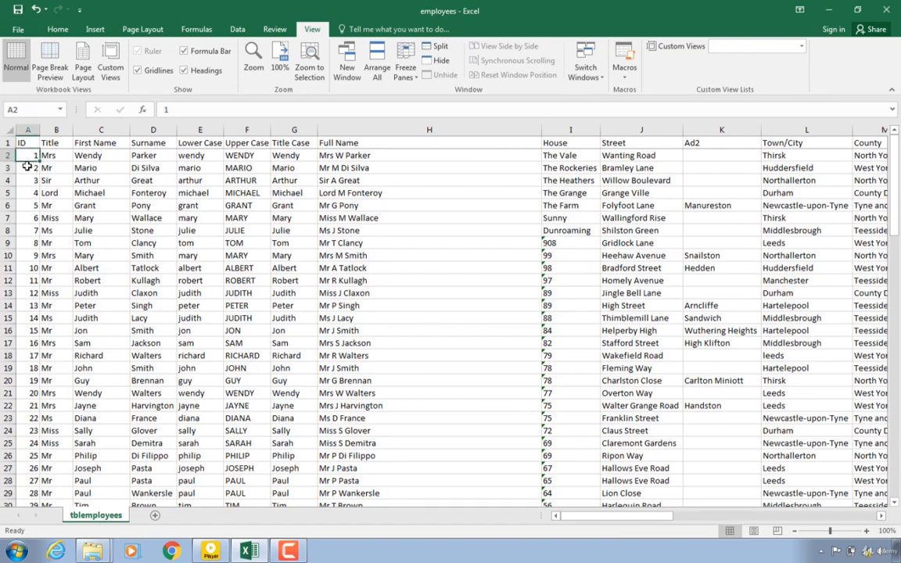
{"action": "left_click", "coordinate": [27, 168]}
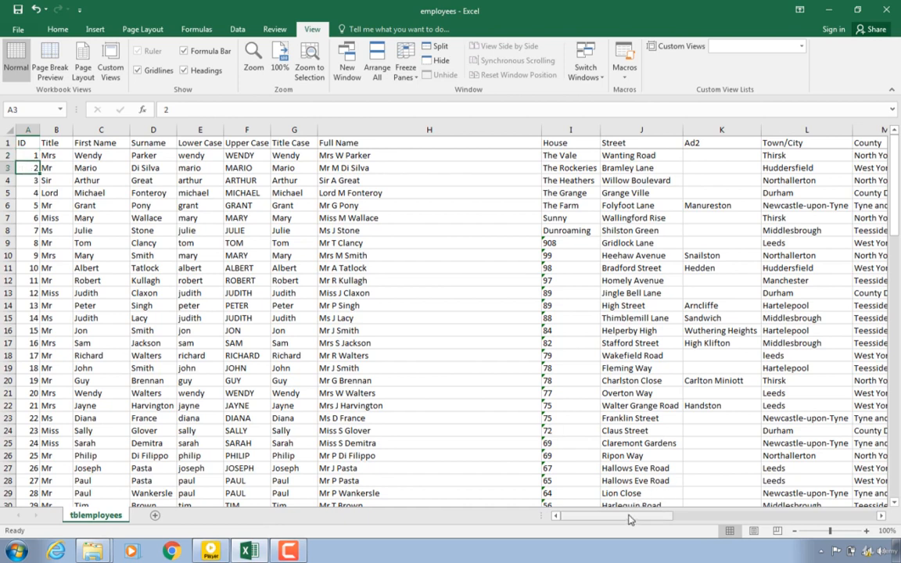
{"action": "left_click_drag", "start_coordinate": [631, 520], "coordinate": [712, 503]}
{"action": "left_click", "coordinate": [584, 154]}
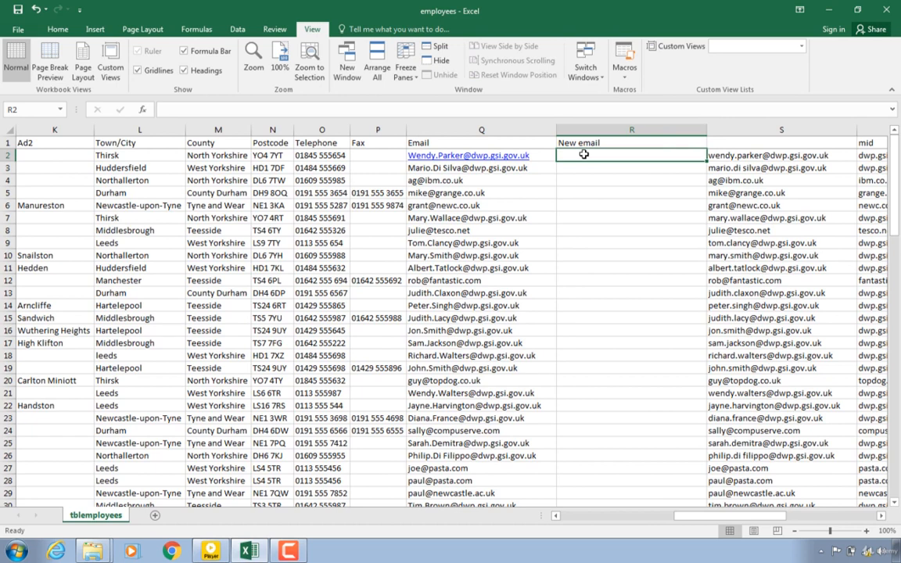
{"action": "type", "text": "="}
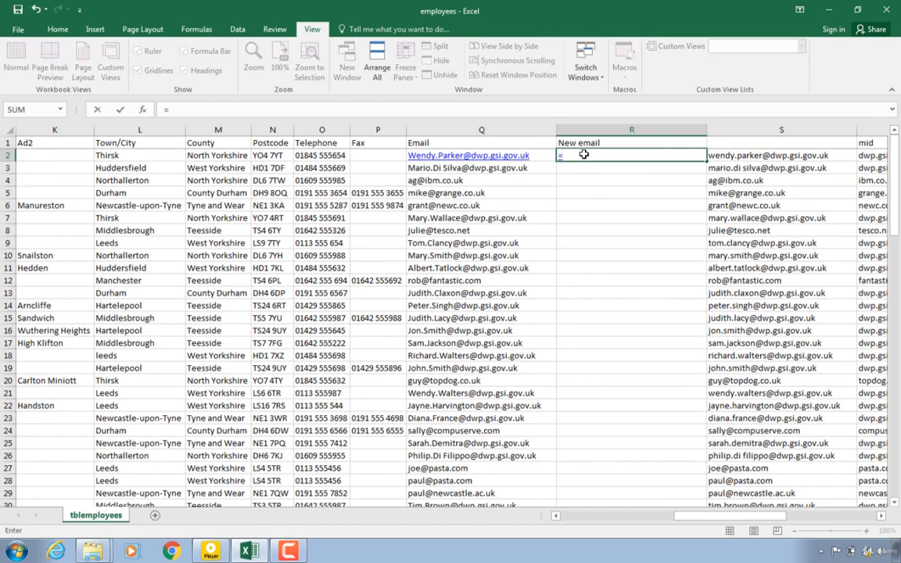
{"action": "type", "text": "repl"}
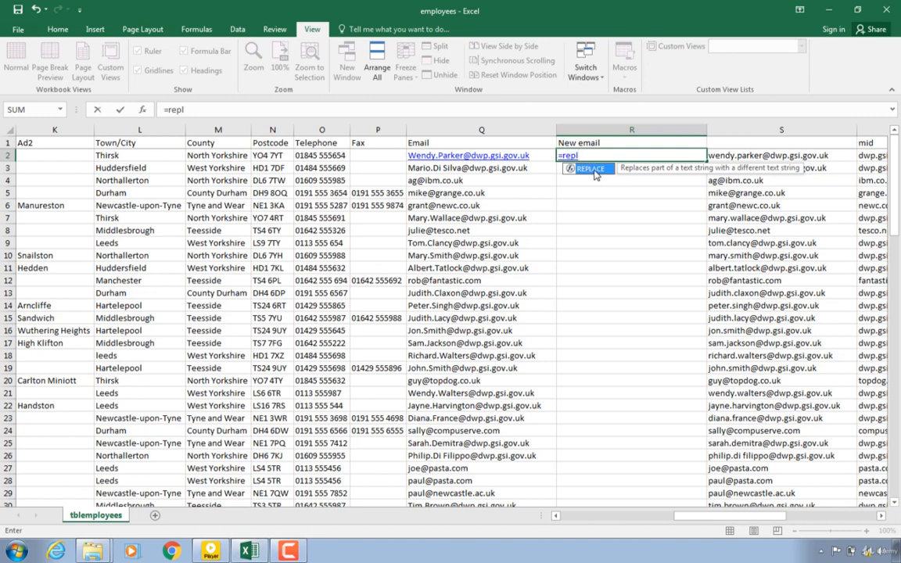
{"action": "key", "text": "Return"}
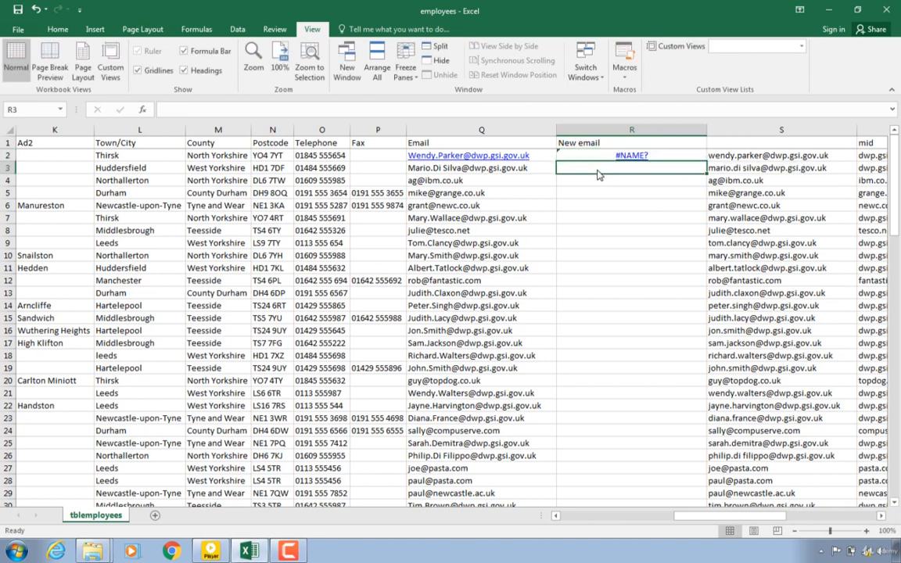
{"action": "left_click", "coordinate": [600, 159]}
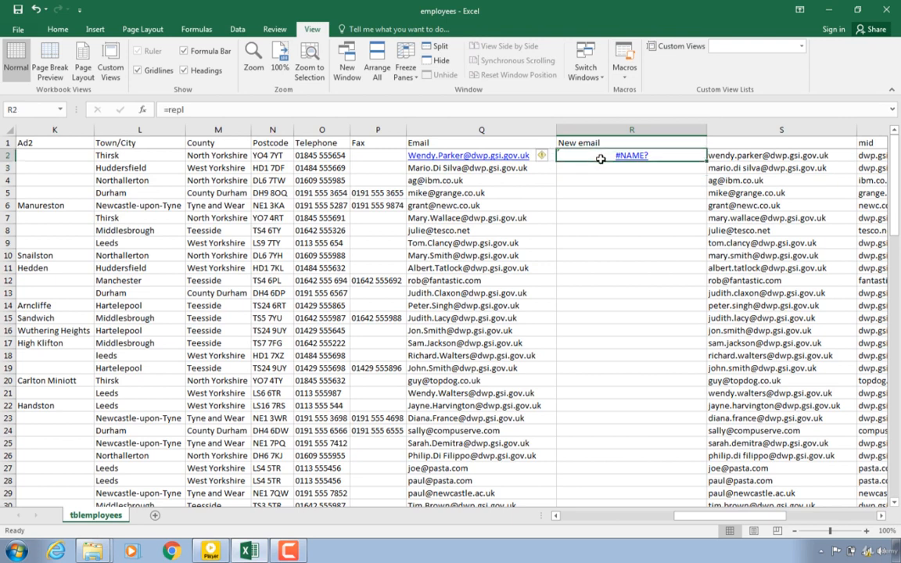
{"action": "right_click", "coordinate": [600, 159]}
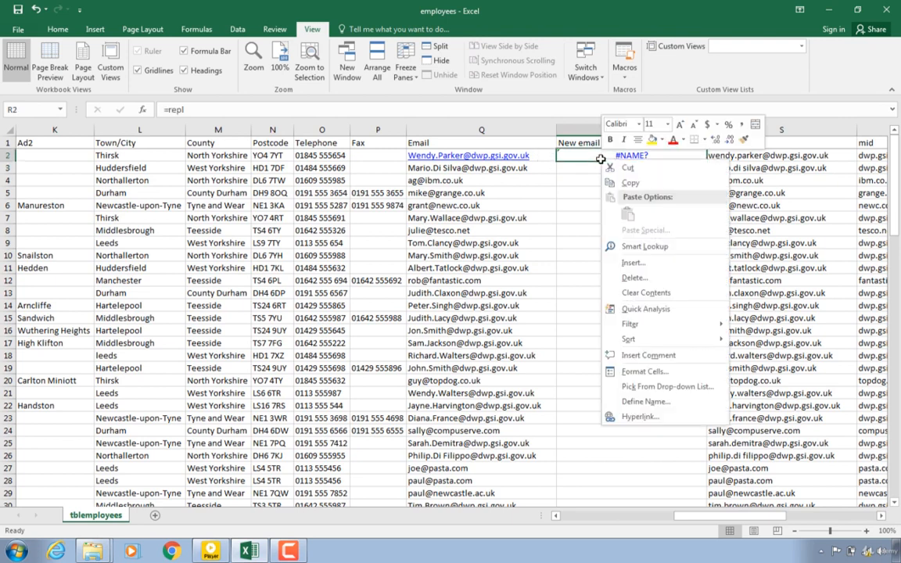
{"action": "left_click", "coordinate": [606, 279]}
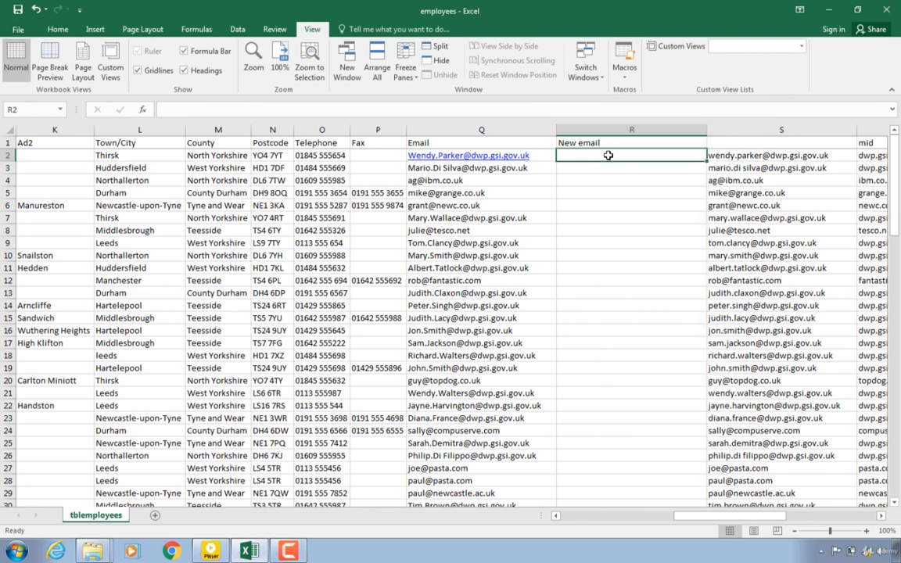
Step: Begin a REPLACE formula in R2 using the email in Q2 as the old text
{"action": "type", "text": "="}
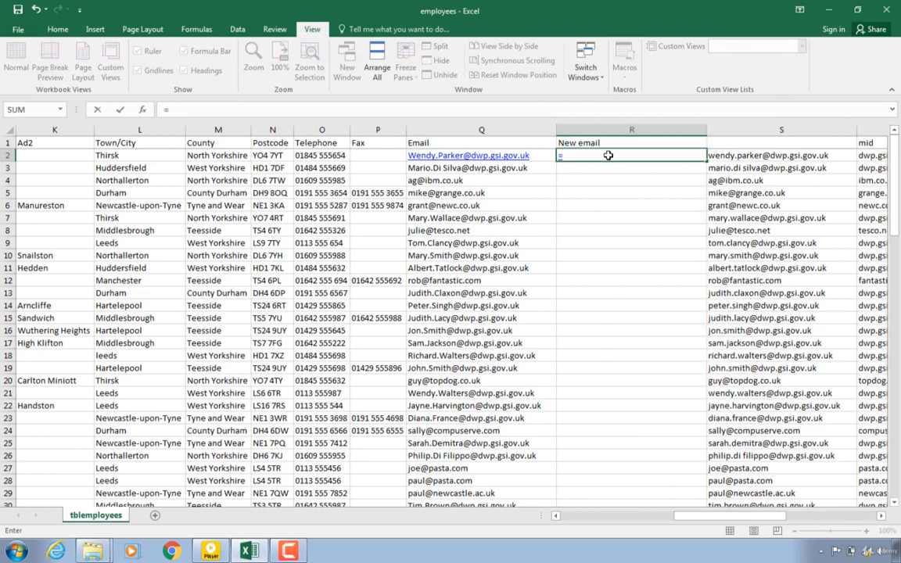
{"action": "type", "text": "re"}
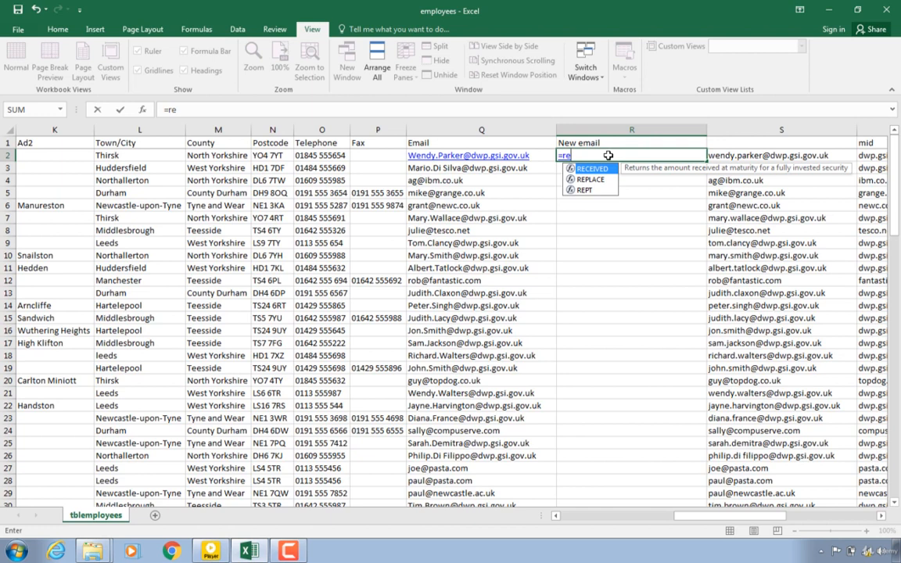
{"action": "type", "text": "pl"}
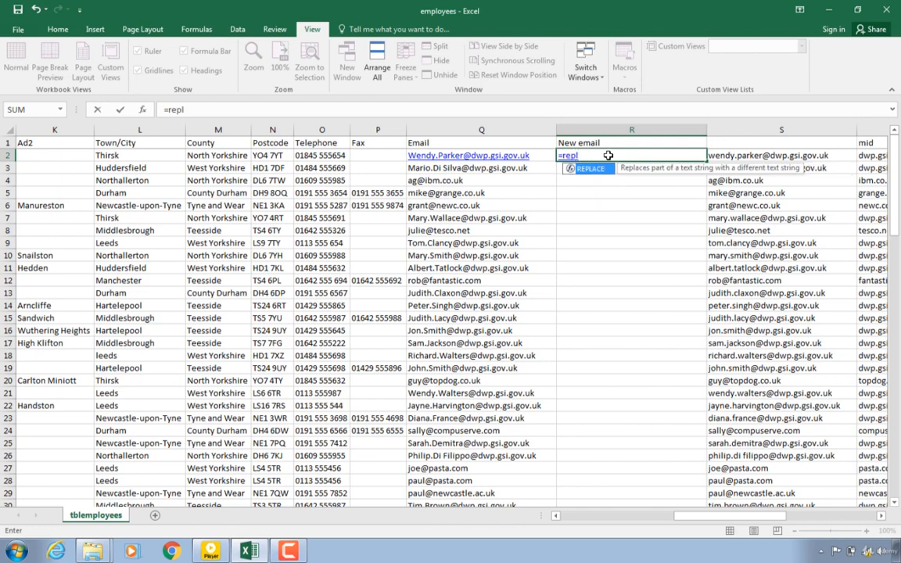
{"action": "type", "text": "ace("}
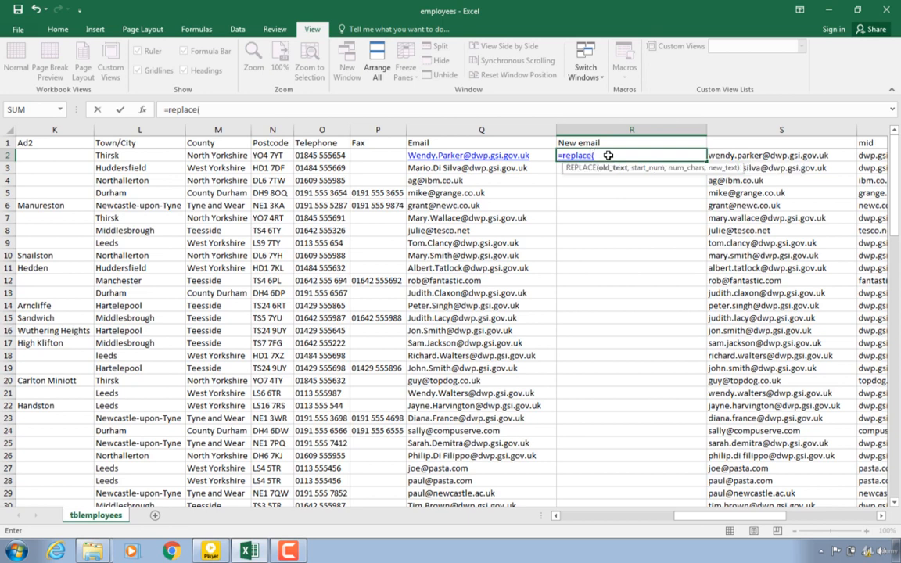
{"action": "left_click", "coordinate": [537, 156]}
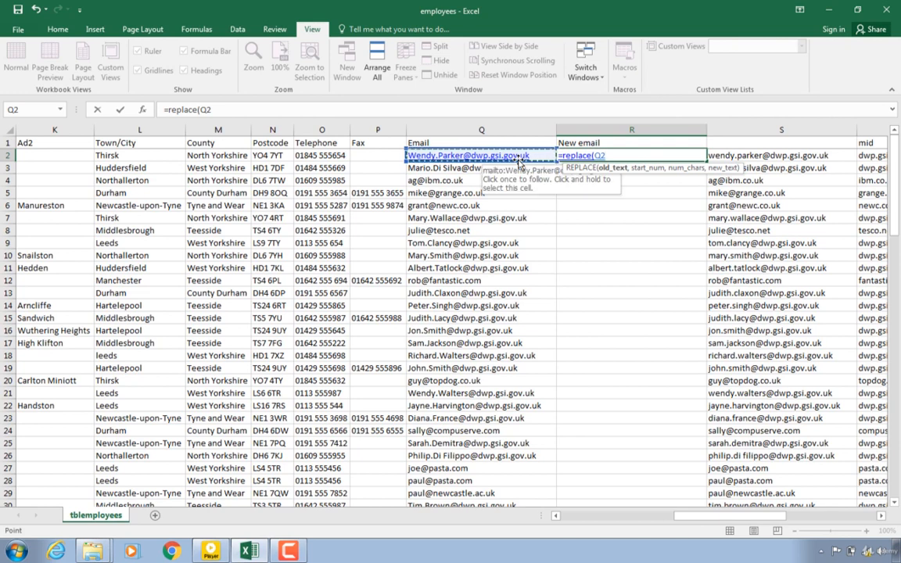
{"action": "type", "text": ","}
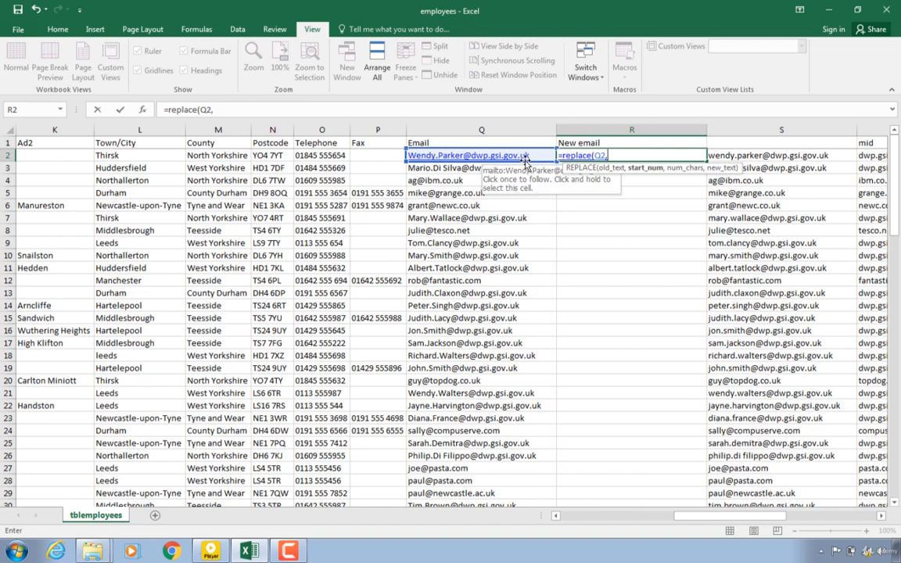
{"action": "type", "text": "find"}
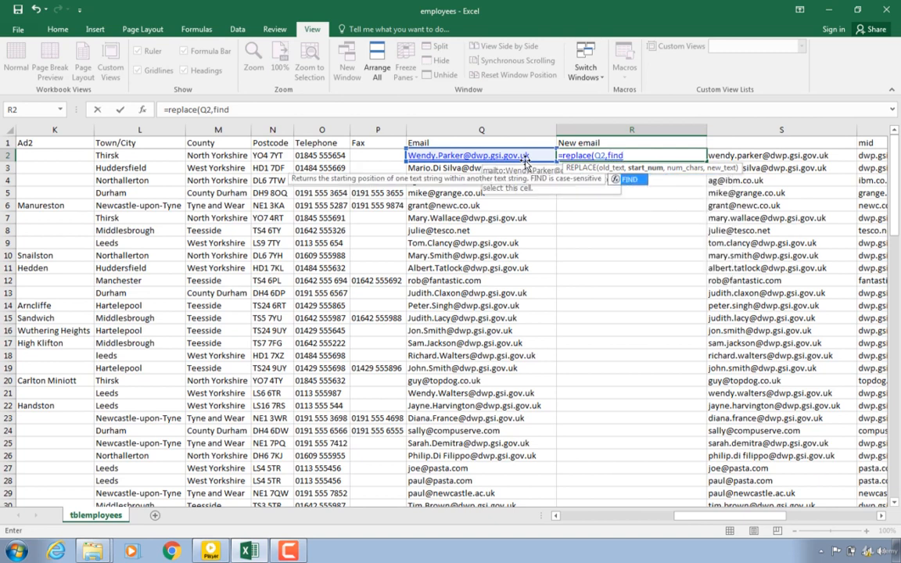
{"action": "type", "text": "("}
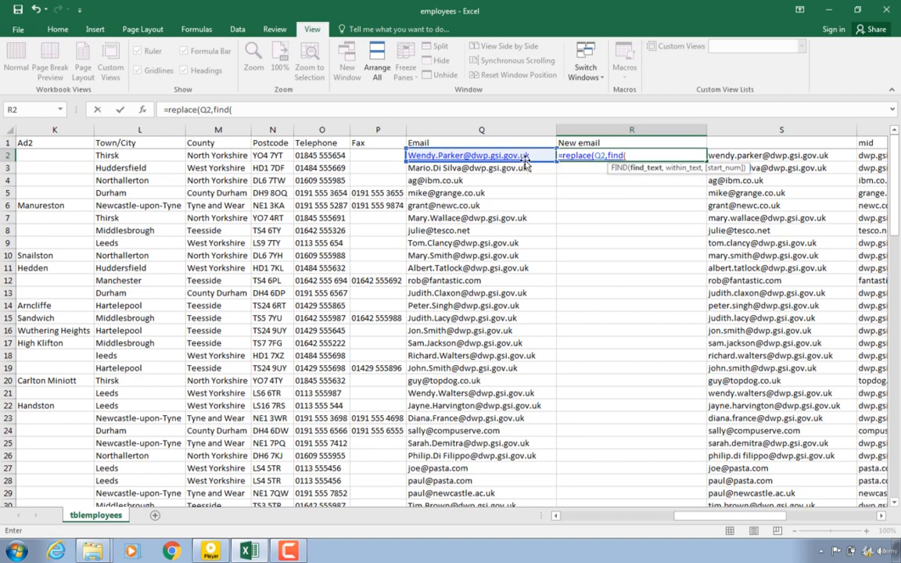
Step: Set the formula's start position to FIND("@",Q2), the position of the @ sign in the email
{"action": "type", "text": "\"@\""}
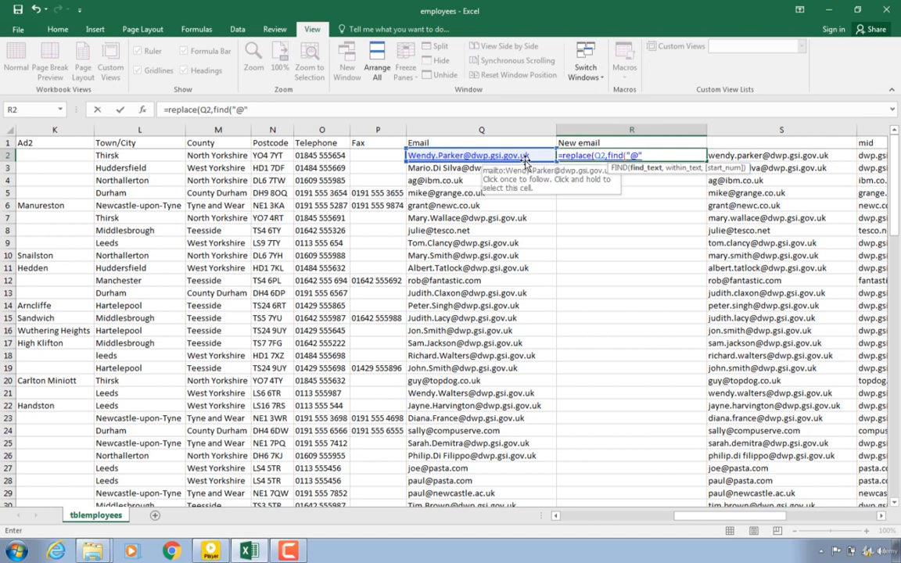
{"action": "type", "text": ","}
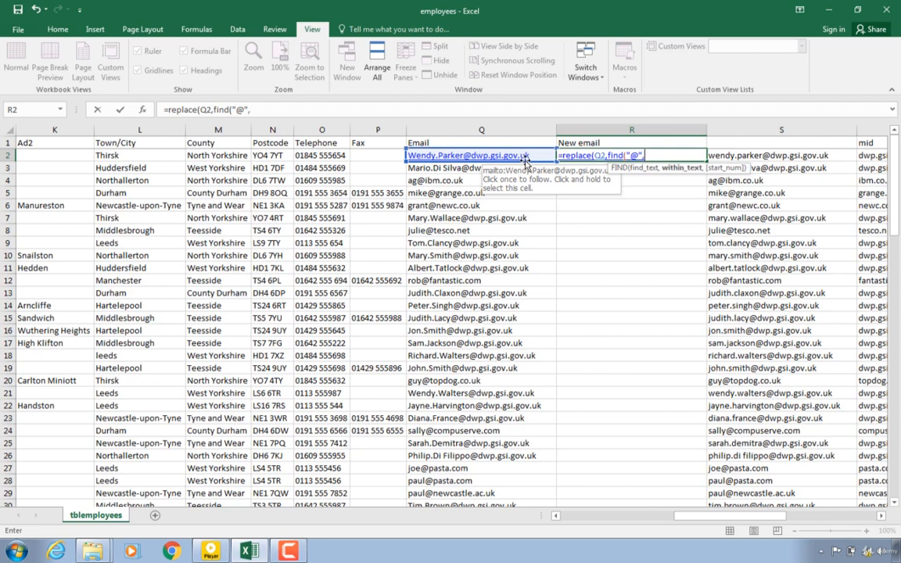
{"action": "left_click", "coordinate": [506, 155]}
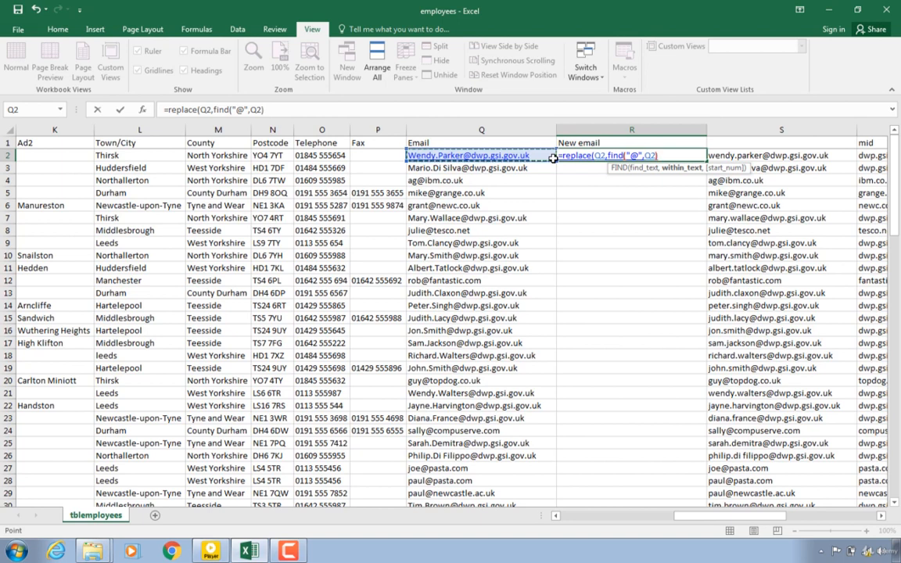
{"action": "type", "text": ")"}
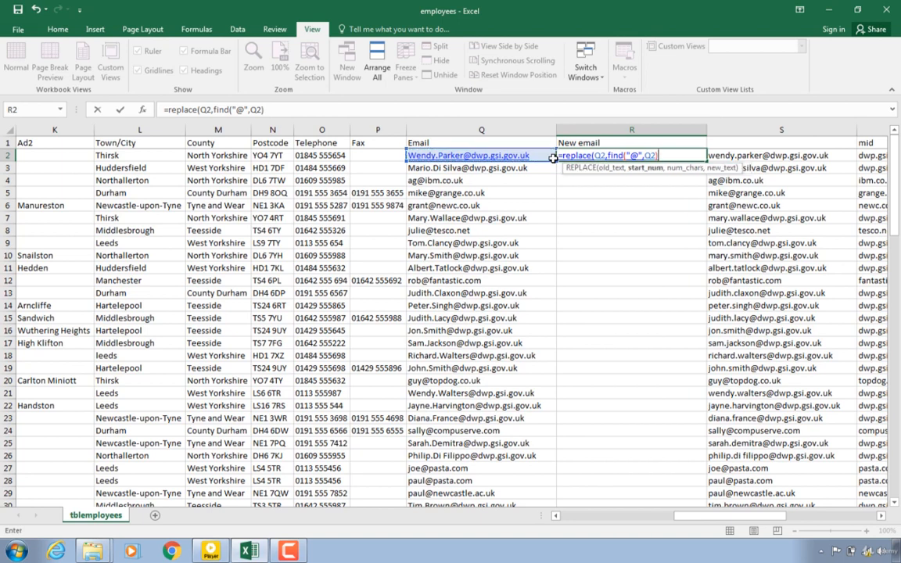
{"action": "type", "text": ","}
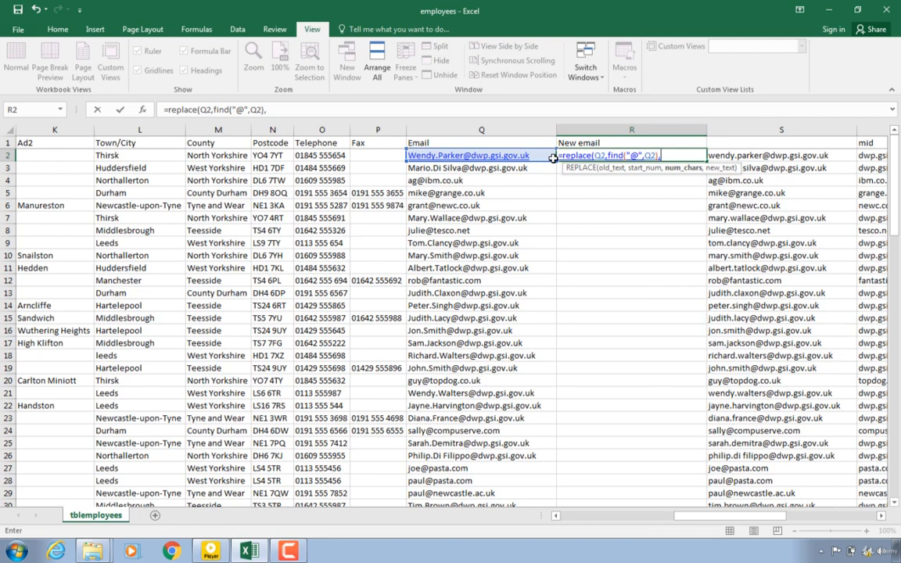
{"action": "type", "text": "0,"}
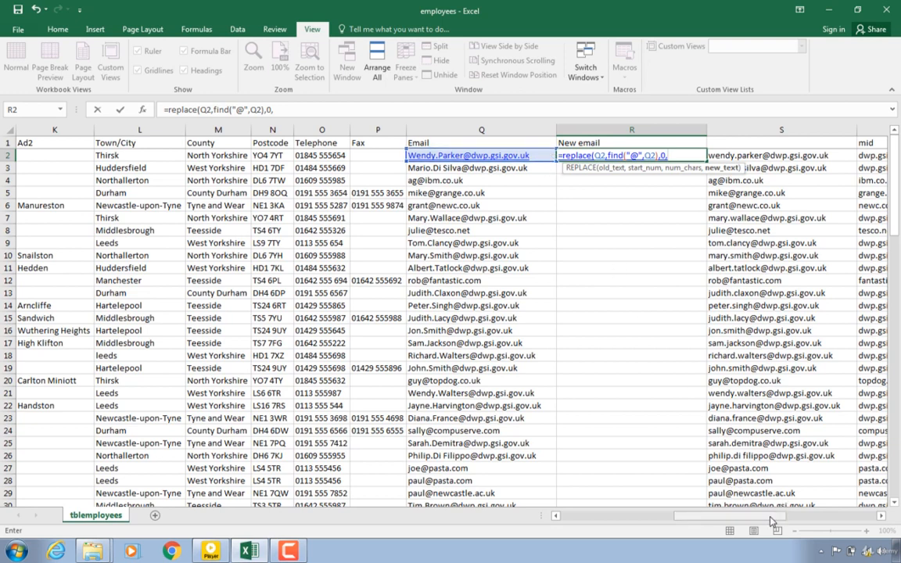
Step: Complete the formula with 0 characters to replace and the ID in A2 as the new text
{"action": "left_click_drag", "start_coordinate": [771, 518], "coordinate": [657, 518]}
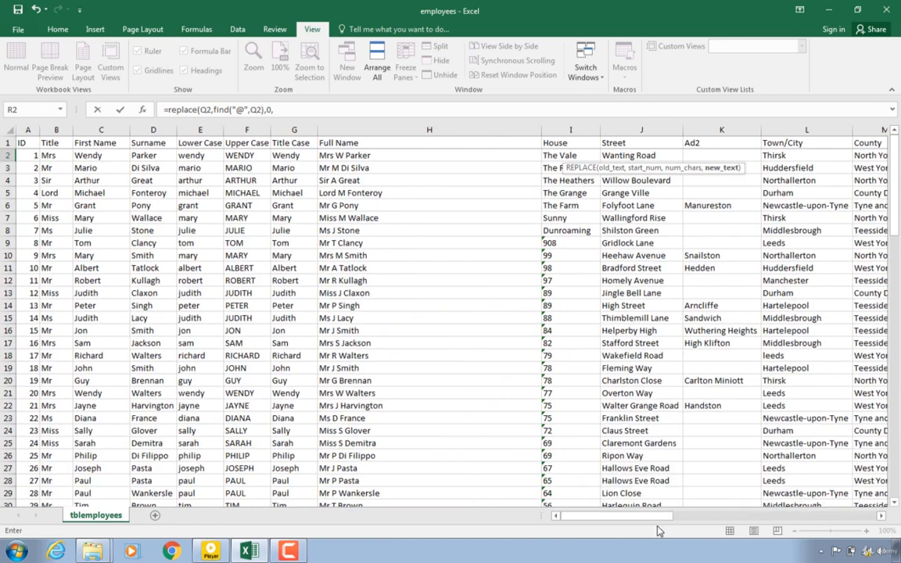
{"action": "left_click", "coordinate": [26, 156]}
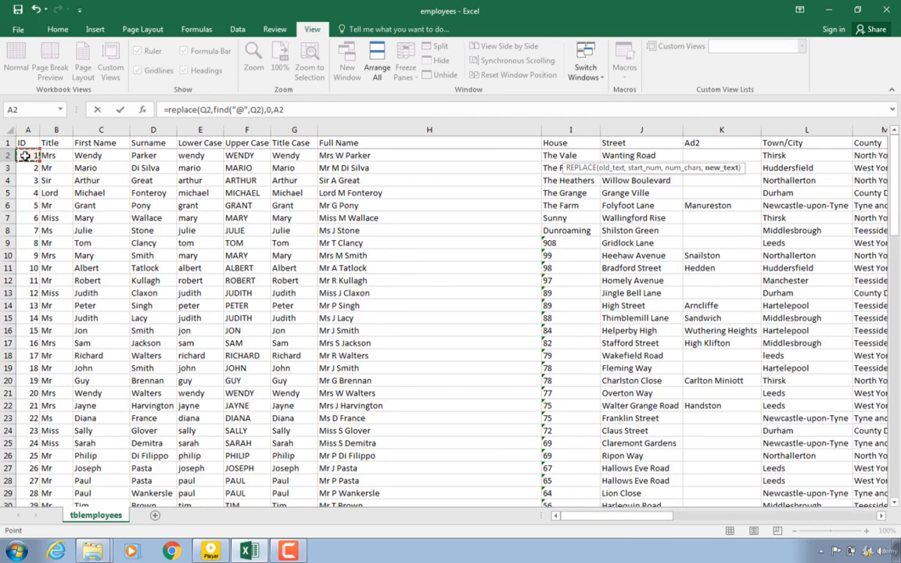
{"action": "type", "text": ")"}
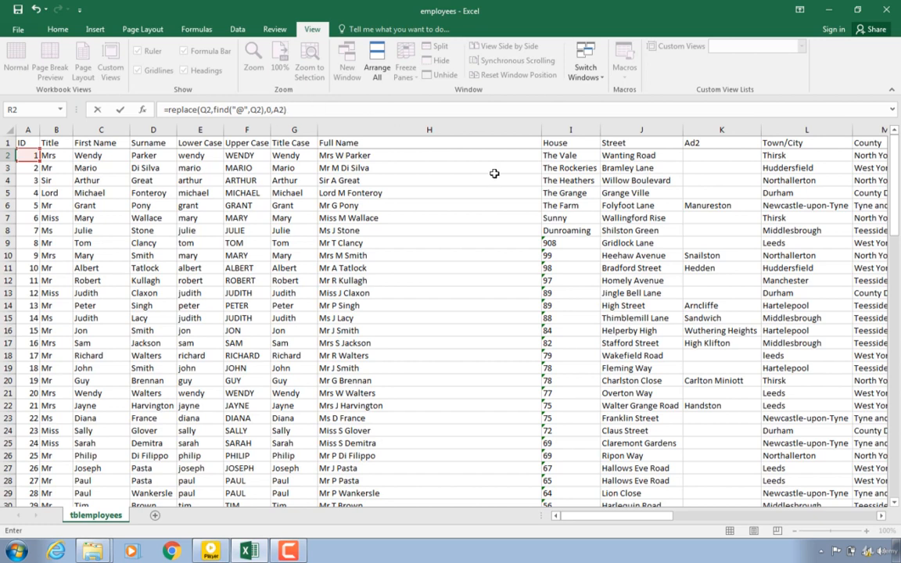
{"action": "key", "text": "Return"}
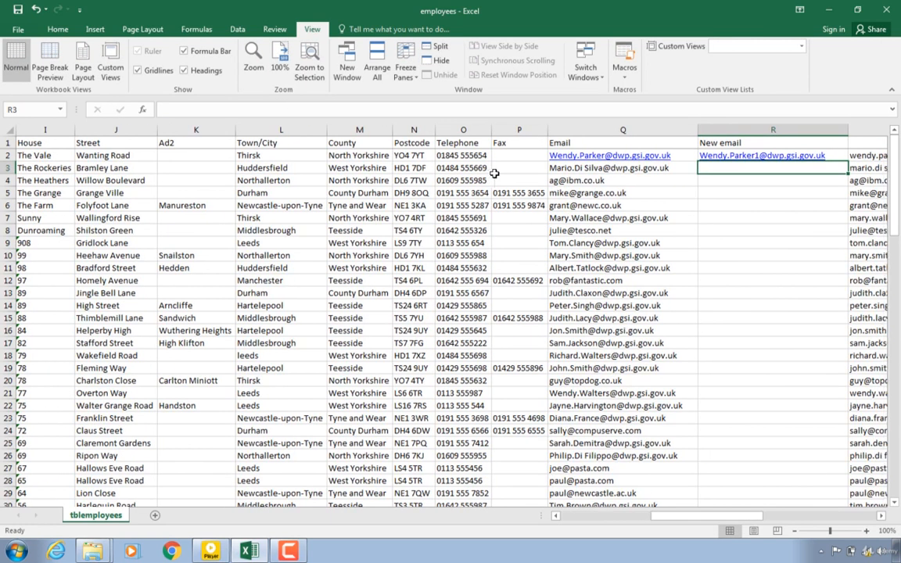
{"action": "left_click", "coordinate": [797, 156]}
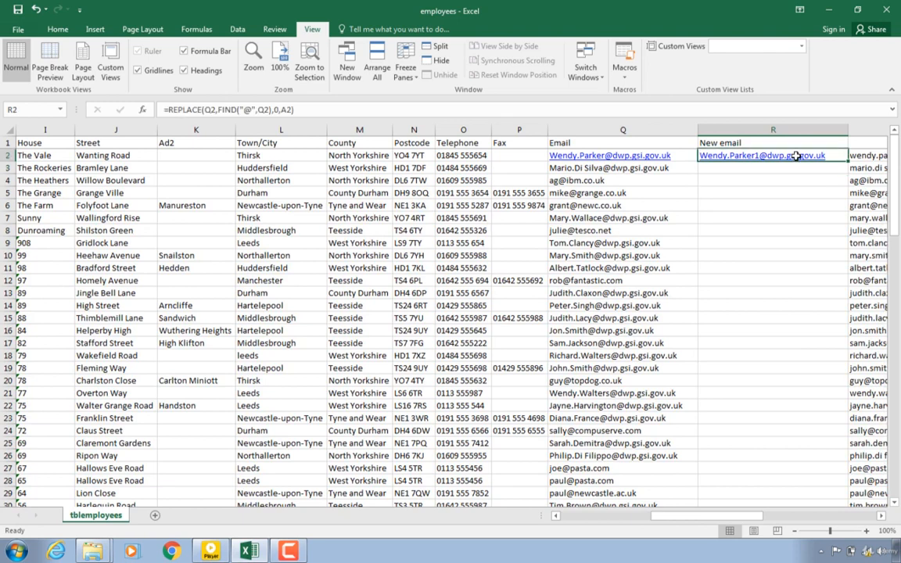
Step: Fill the REPLACE formula down the whole New email column and inspect one of the copied formulas
{"action": "double_click", "coordinate": [848, 161]}
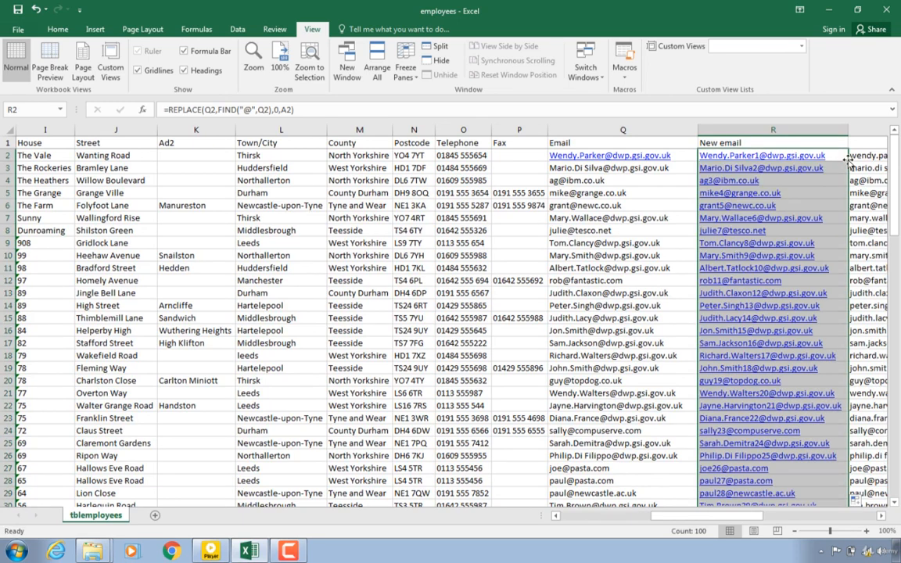
{"action": "left_click", "coordinate": [750, 293]}
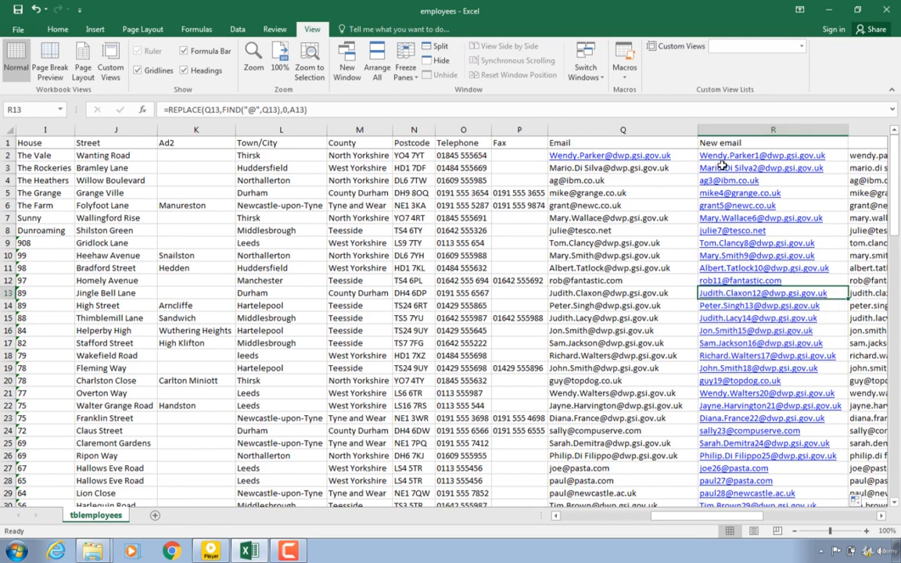
Step: Insert a new empty column before the New email column
{"action": "left_click", "coordinate": [763, 129]}
{"action": "right_click", "coordinate": [763, 130]}
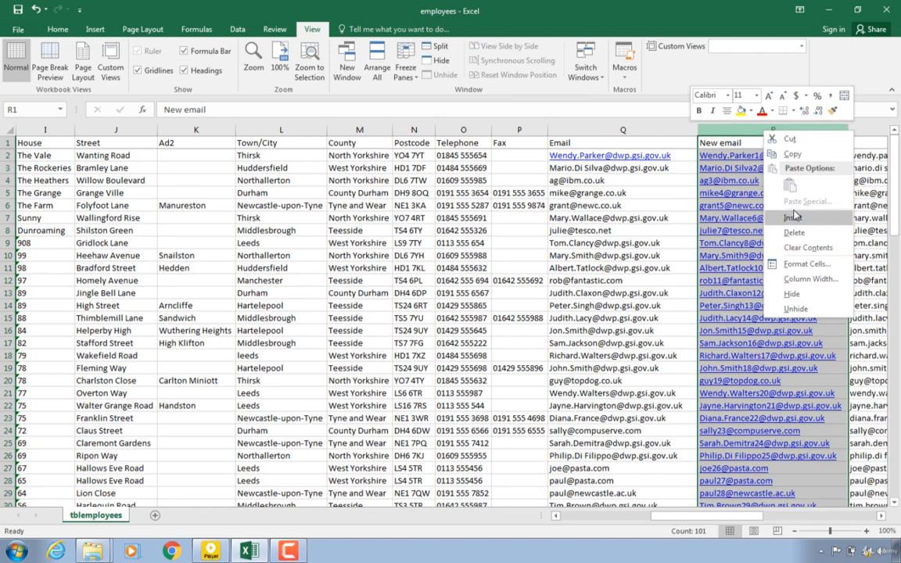
{"action": "left_click", "coordinate": [793, 216]}
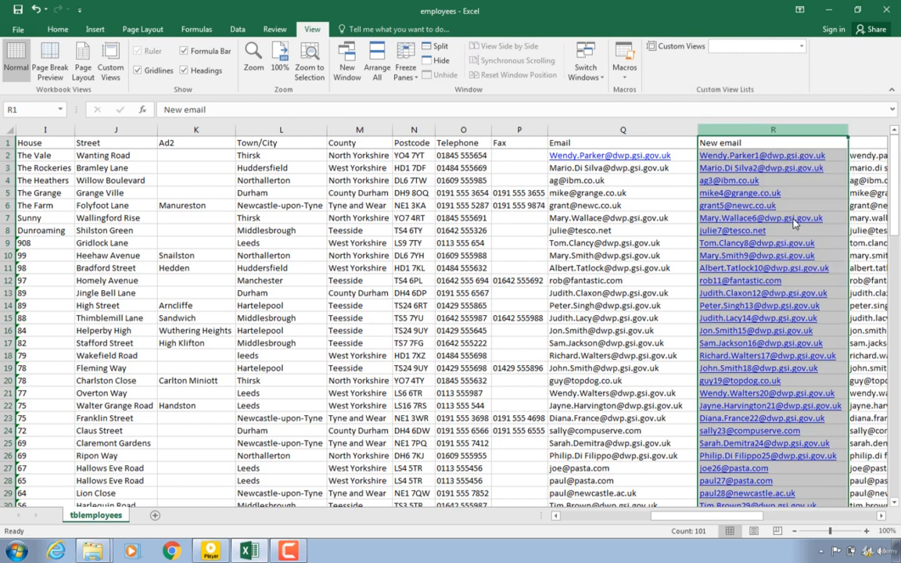
Step: Enter the heading new email 2 at the top of the new column
{"action": "left_click", "coordinate": [733, 145]}
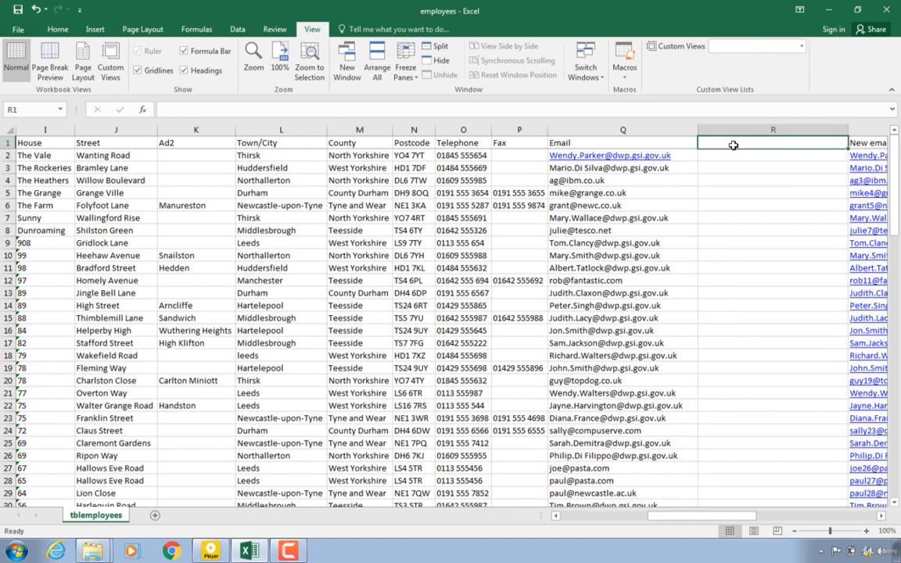
{"action": "type", "text": "n"}
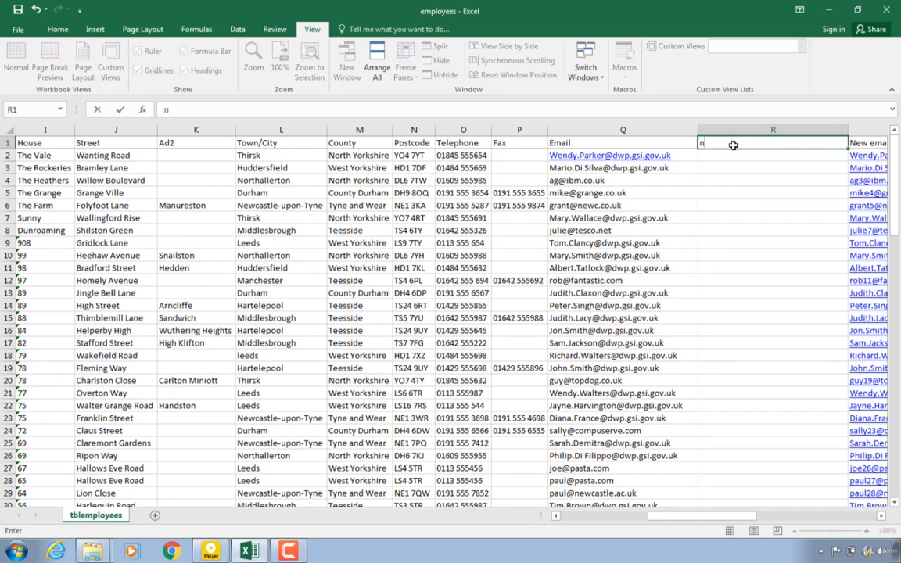
{"action": "type", "text": "ew email 2"}
{"action": "key", "text": "Return"}
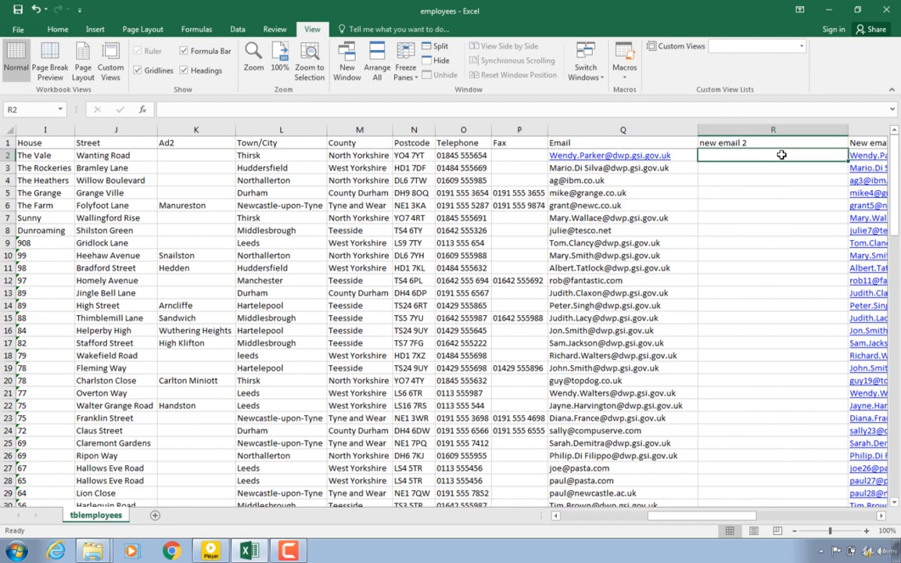
Step: Try a SUBSTITUTE formula in R2 with the email in Q2 as the text and "@" as the old text
{"action": "type", "text": "="}
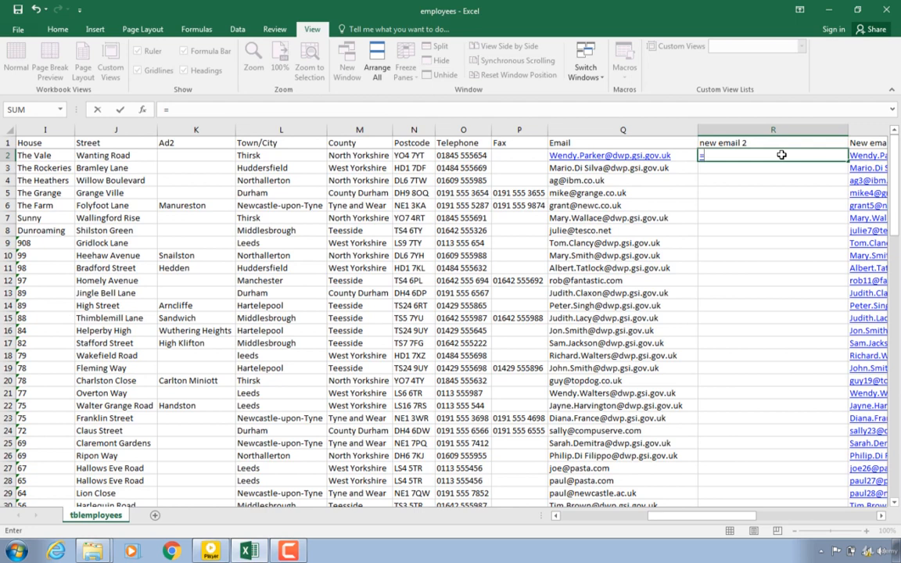
{"action": "type", "text": "su"}
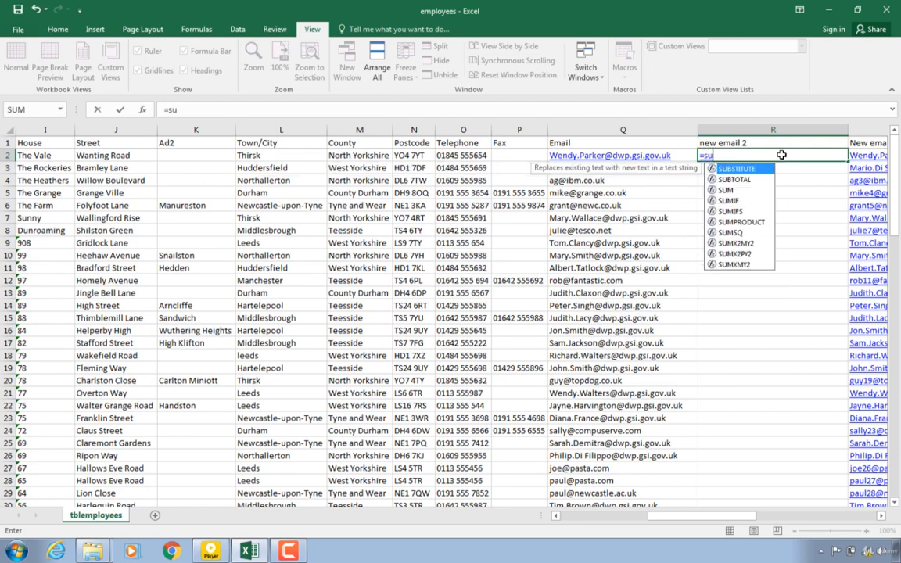
{"action": "type", "text": "bs"}
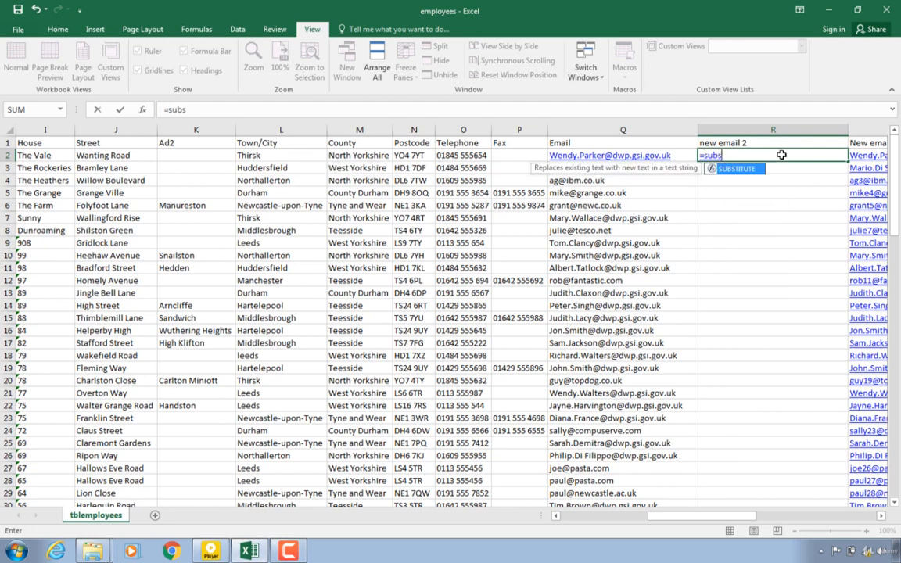
{"action": "type", "text": "titute("}
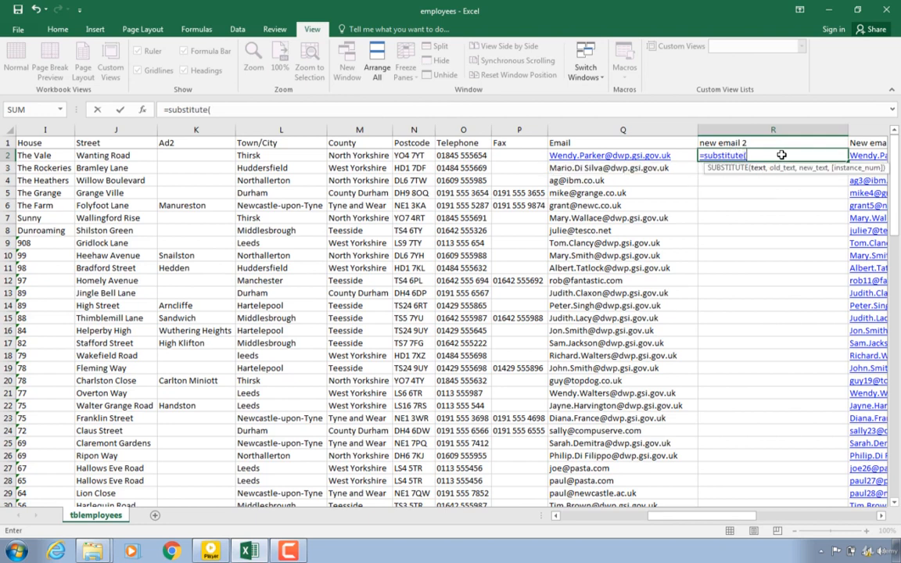
{"action": "left_click", "coordinate": [652, 157]}
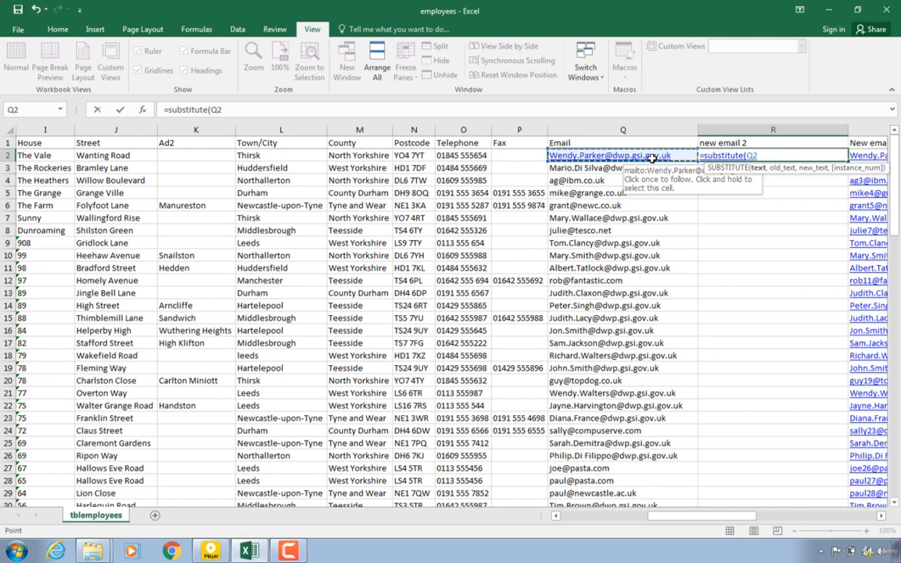
{"action": "type", "text": ","}
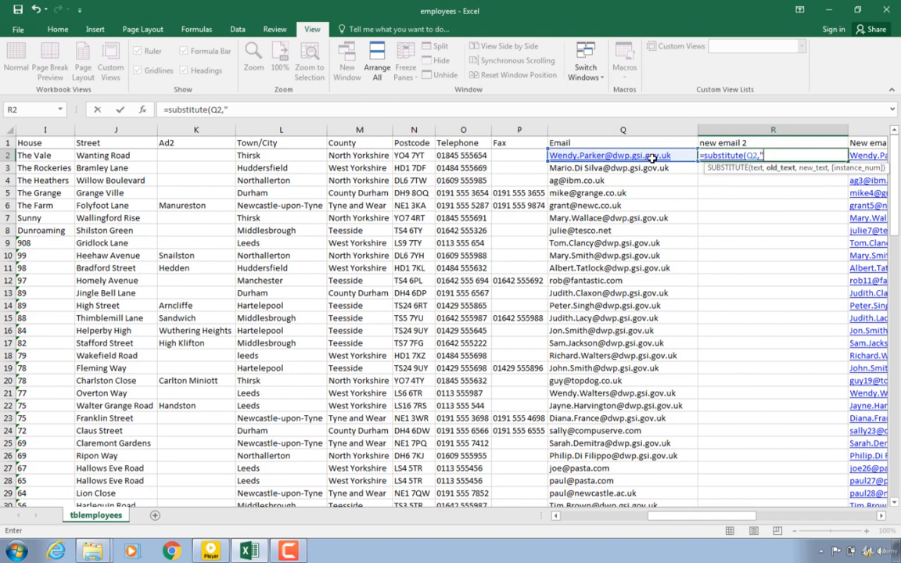
{"action": "type", "text": "\"@\""}
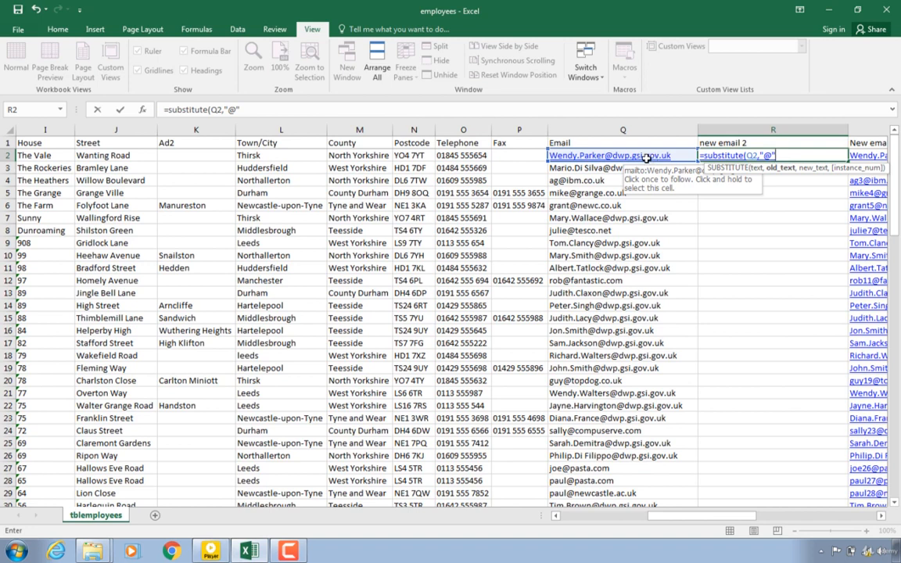
Step: Try to pick the ID cell A2 as the formula's new text
{"action": "left_click", "coordinate": [592, 518]}
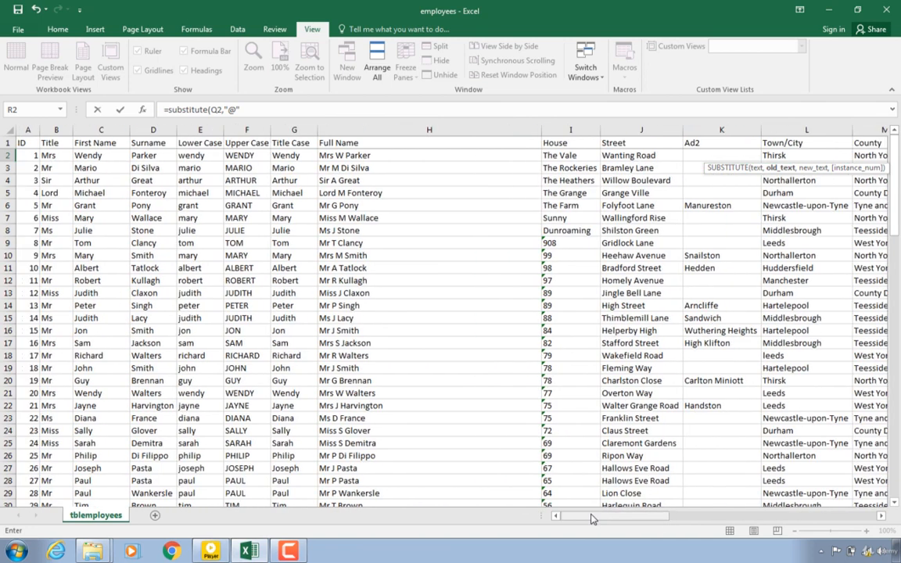
{"action": "left_click", "coordinate": [24, 155]}
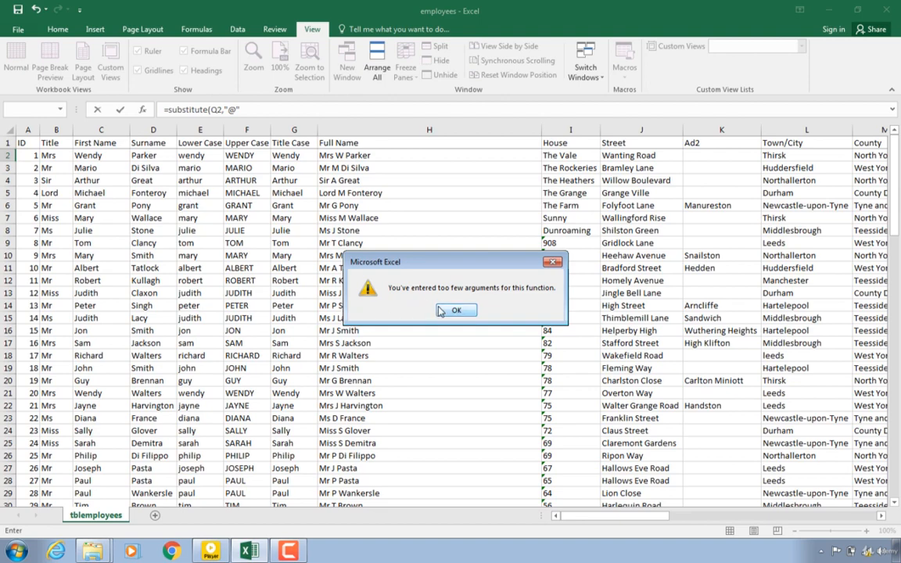
{"action": "left_click", "coordinate": [446, 311]}
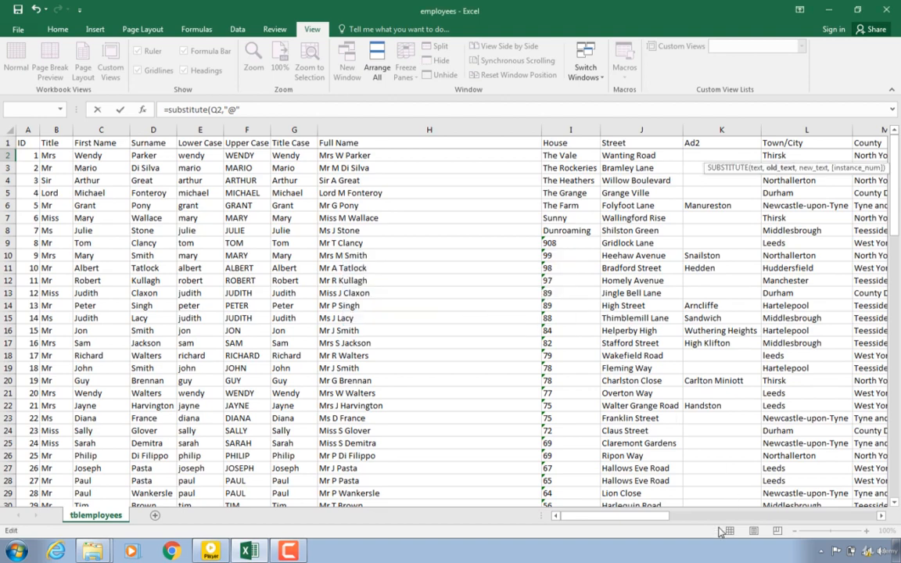
{"action": "left_click_drag", "start_coordinate": [649, 518], "coordinate": [771, 505]}
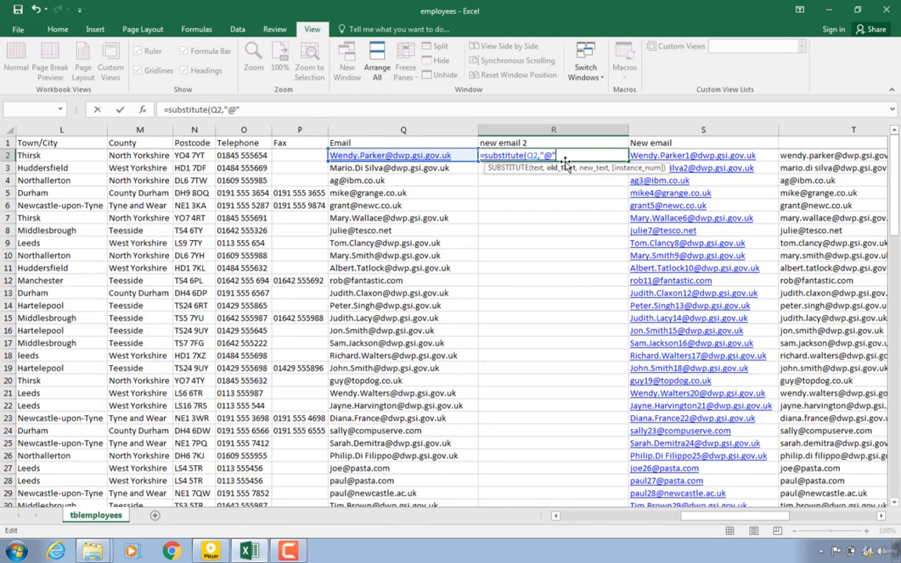
Step: Try to finish the formula with a1&"@" as the new text and enter it
{"action": "left_click", "coordinate": [535, 155]}
{"action": "type", "text": "a1"}
{"action": "type", "text": "&\"@"}
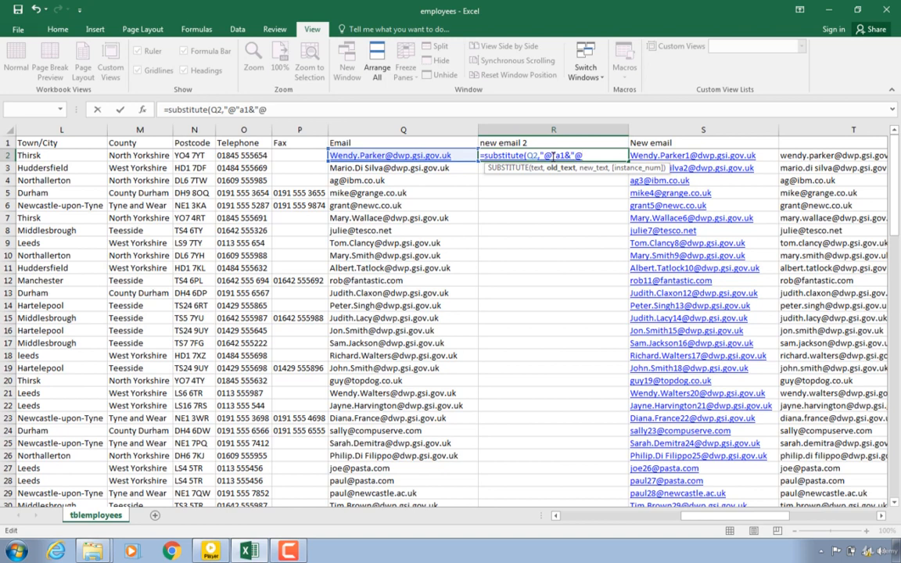
{"action": "type", "text": "\")"}
{"action": "key", "text": "Return"}
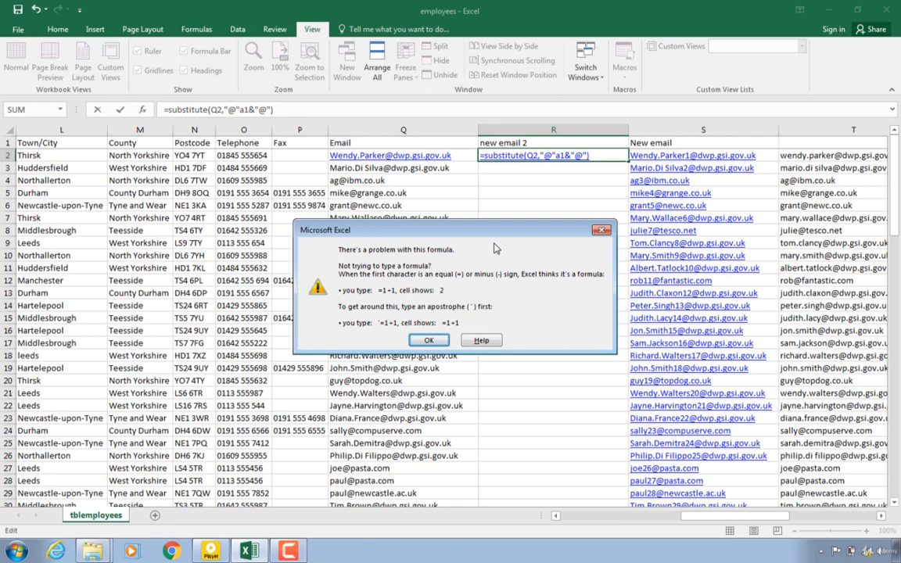
{"action": "left_click", "coordinate": [429, 340]}
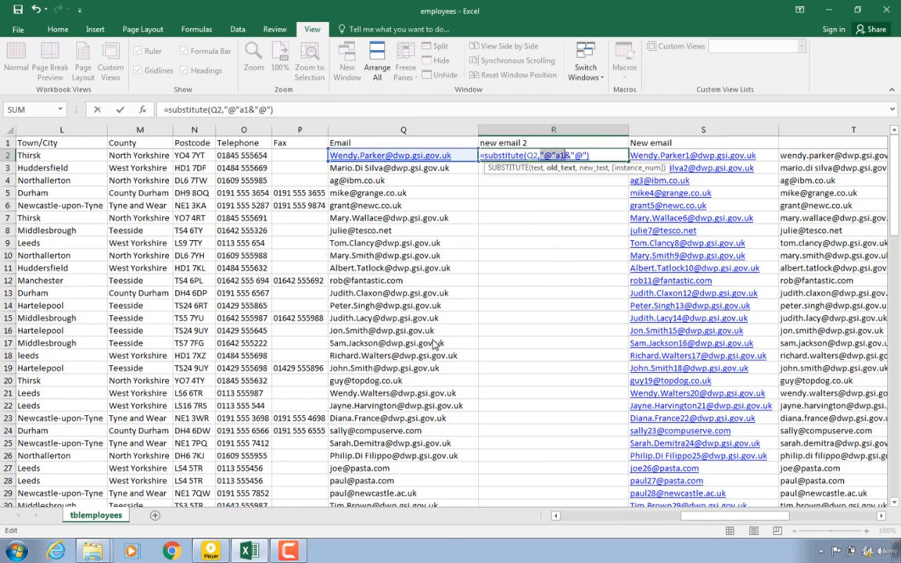
{"action": "left_click", "coordinate": [599, 155]}
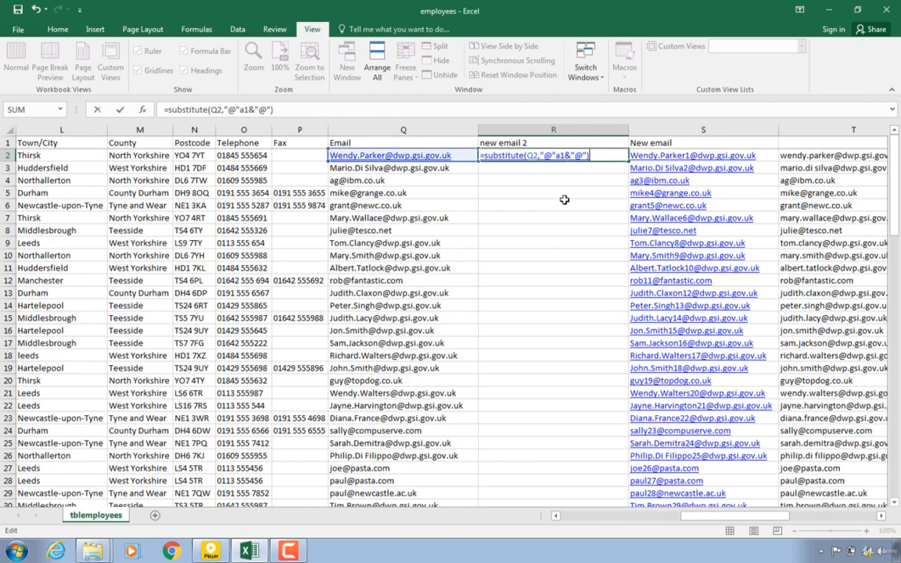
{"action": "key", "text": "Return"}
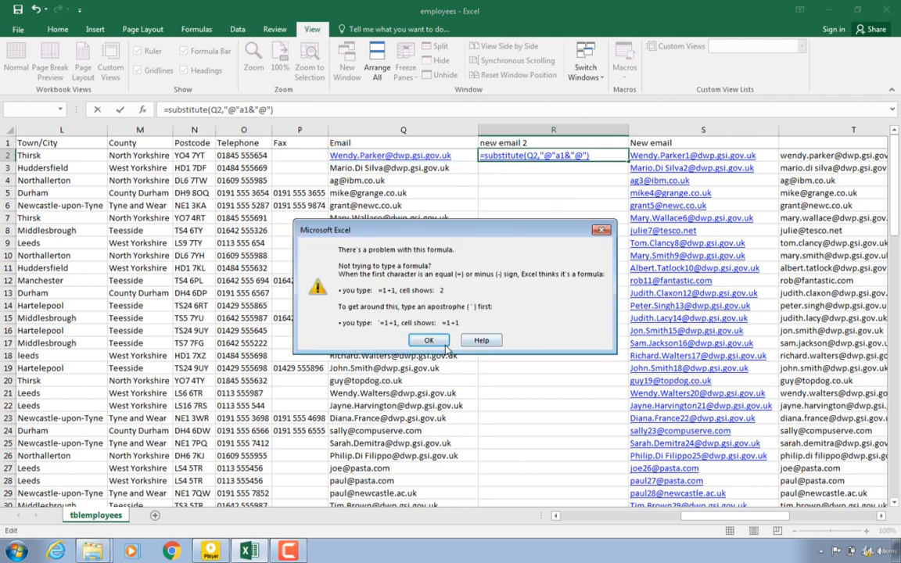
{"action": "left_click", "coordinate": [443, 342]}
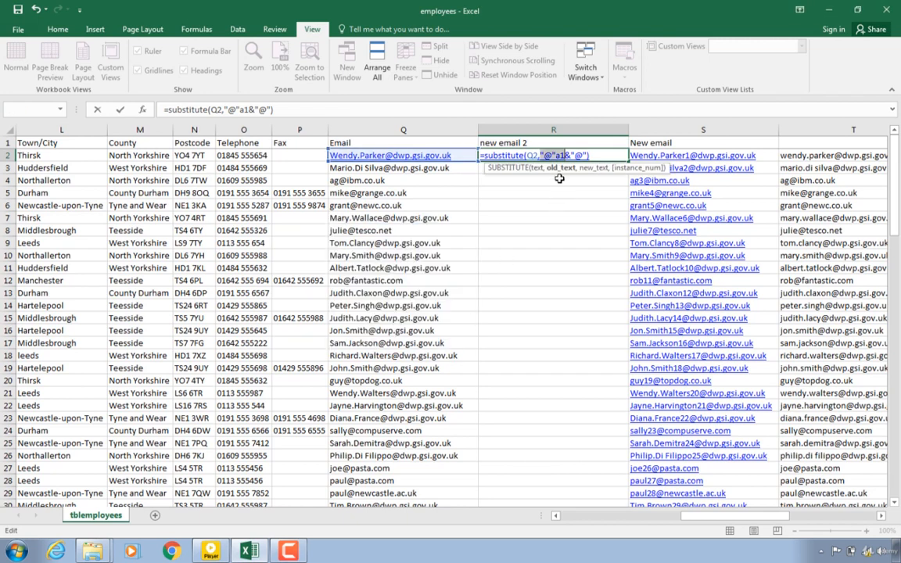
Step: Clear the broken formula from R2
{"action": "left_click", "coordinate": [609, 153]}
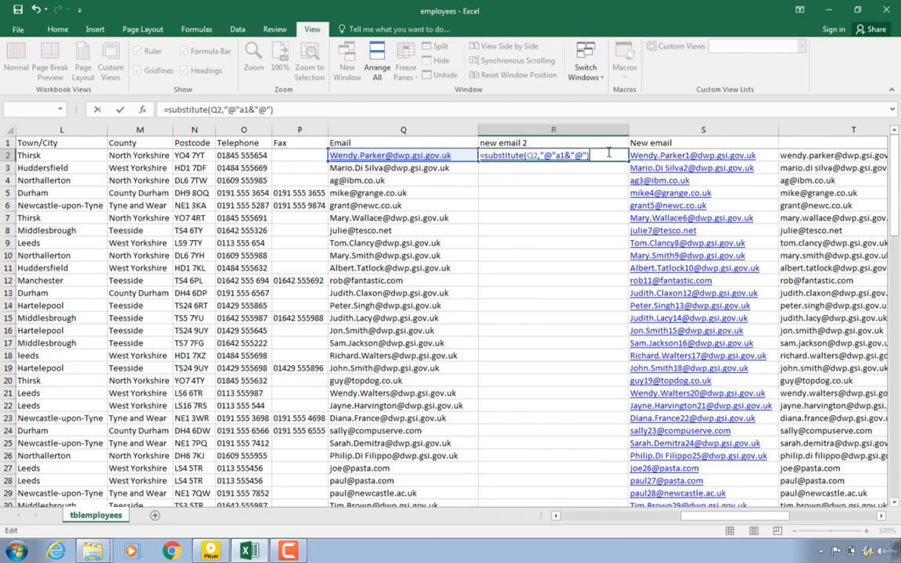
{"action": "key", "text": "BackSpace"}
{"action": "key", "text": "BackSpace"}
{"action": "key", "text": "BackSpace"}
{"action": "key", "text": "BackSpace"}
{"action": "key", "text": "BackSpace"}
{"action": "key", "text": "BackSpace"}
{"action": "key", "text": "BackSpace"}
{"action": "key", "text": "BackSpace"}
{"action": "key", "text": "BackSpace"}
{"action": "key", "text": "BackSpace"}
{"action": "key", "text": "BackSpace"}
{"action": "key", "text": "BackSpace"}
{"action": "key", "text": "BackSpace"}
{"action": "key", "text": "BackSpace"}
{"action": "key", "text": "BackSpace"}
{"action": "key", "text": "BackSpace"}
{"action": "key", "text": "BackSpace"}
{"action": "key", "text": "BackSpace"}
{"action": "key", "text": "BackSpace"}
{"action": "key", "text": "BackSpace"}
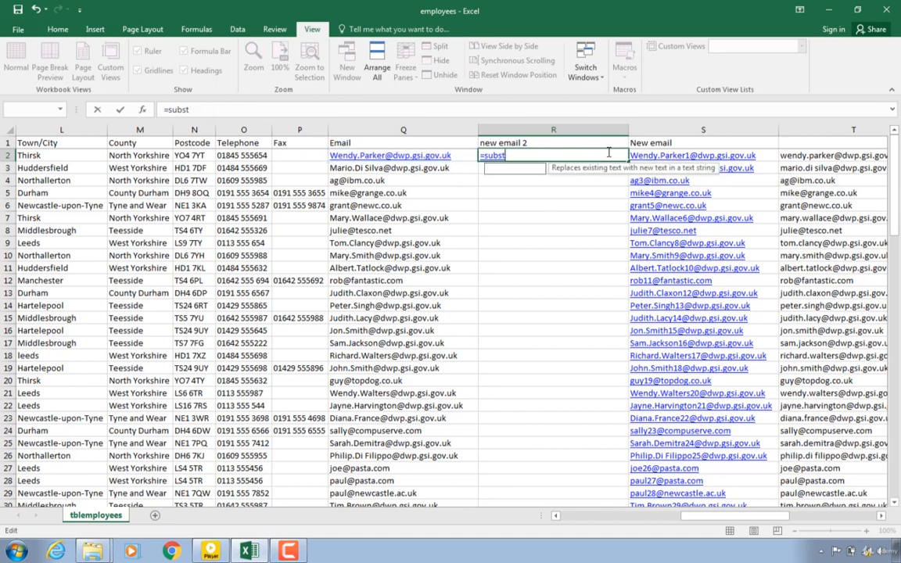
{"action": "key", "text": "BackSpace"}
{"action": "key", "text": "BackSpace"}
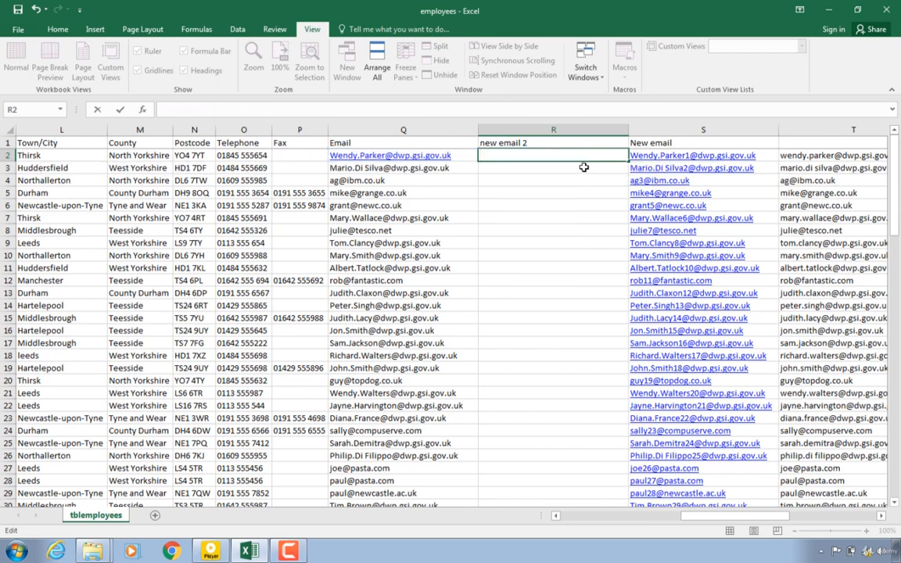
{"action": "right_click", "coordinate": [585, 161]}
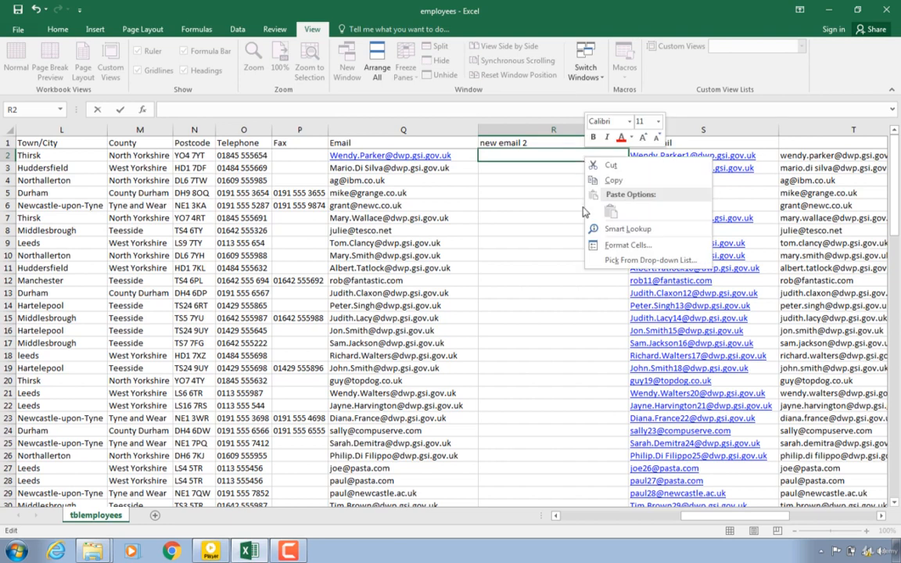
{"action": "key", "text": "Escape"}
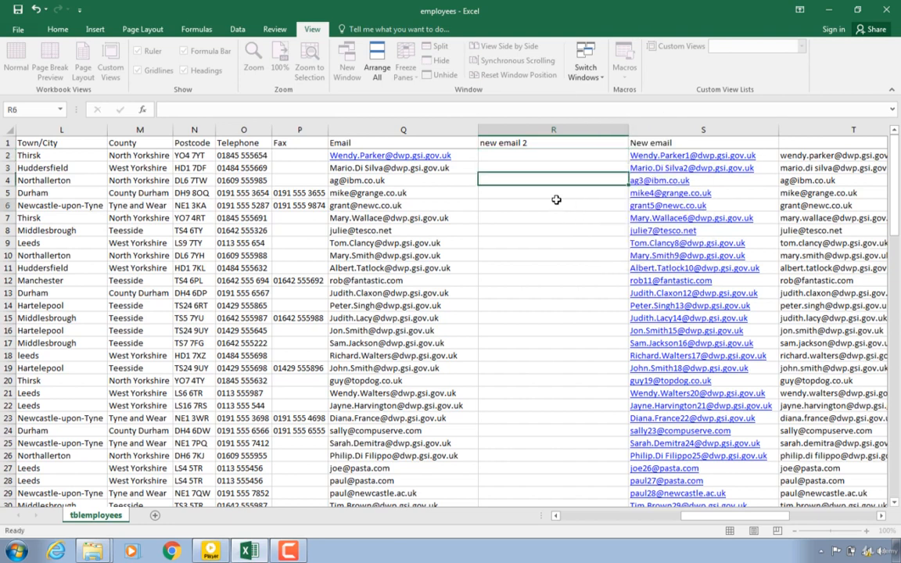
{"action": "key", "text": "Escape"}
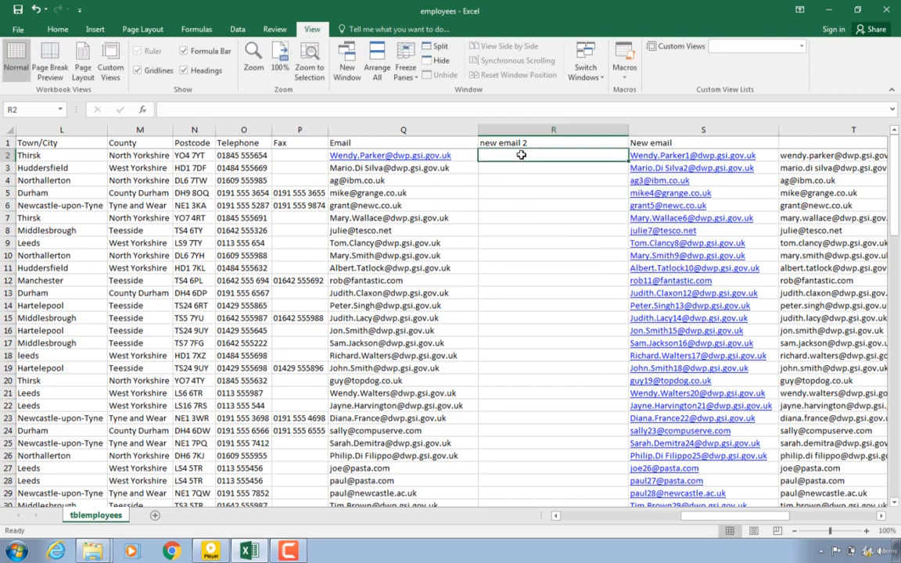
Step: Enter a SUBSTITUTE formula in R2 that replaces "@" in Q2 with A1&"@"
{"action": "type", "text": "="}
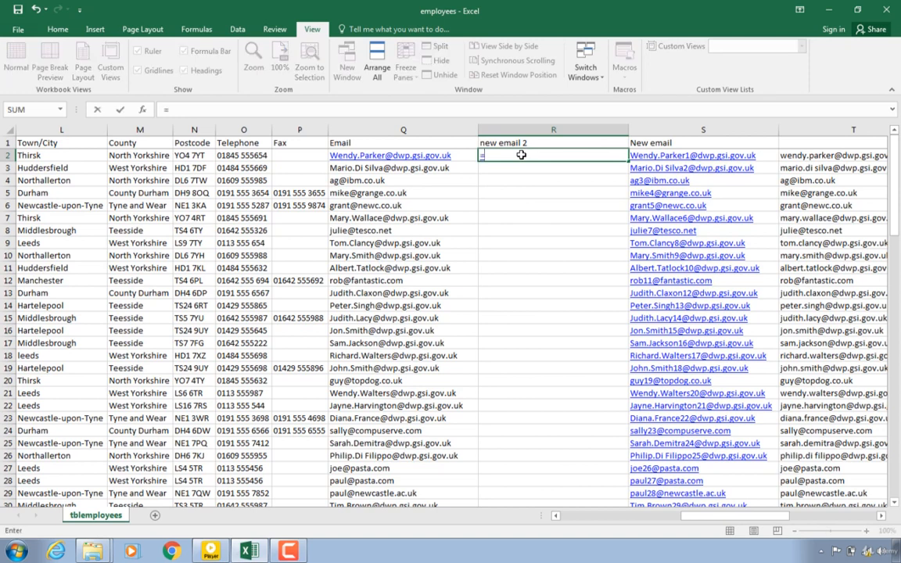
{"action": "type", "text": "su"}
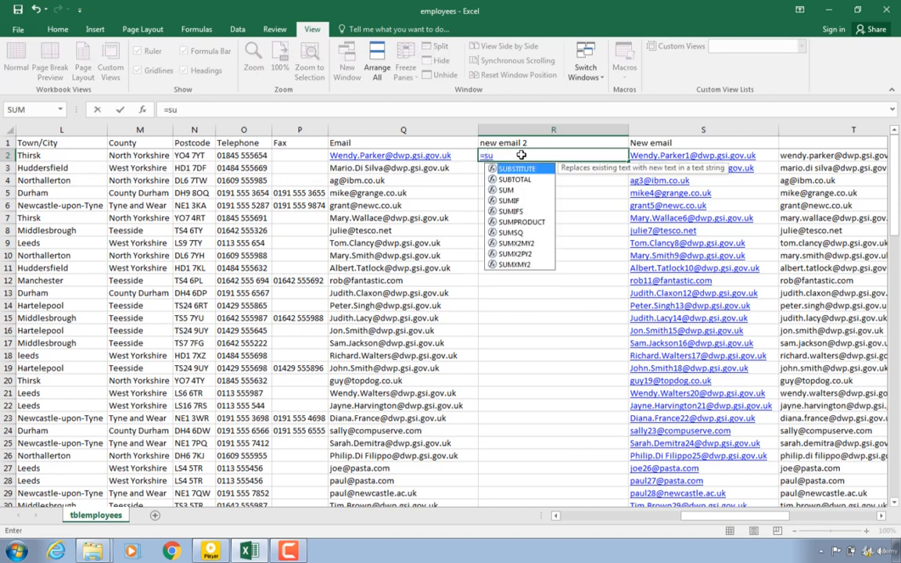
{"action": "type", "text": "bs"}
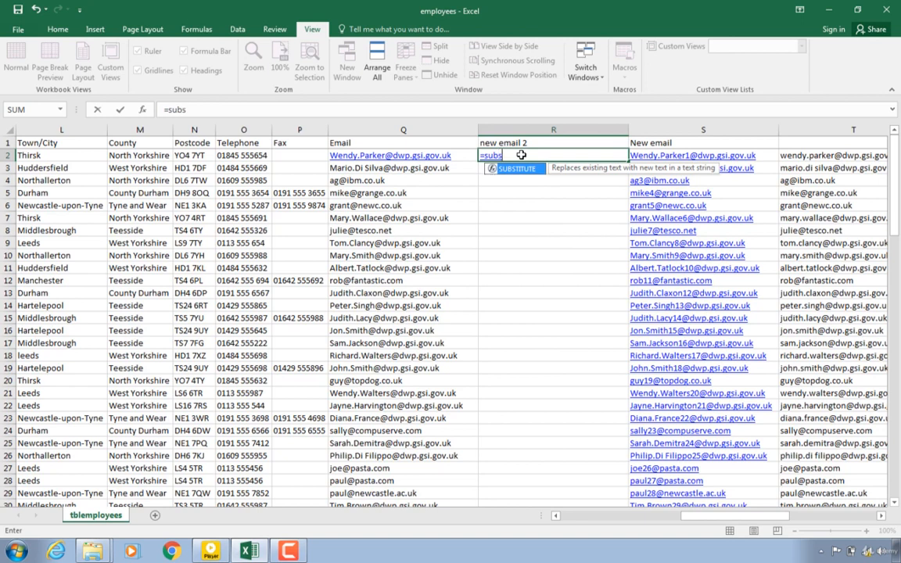
{"action": "type", "text": "titute("}
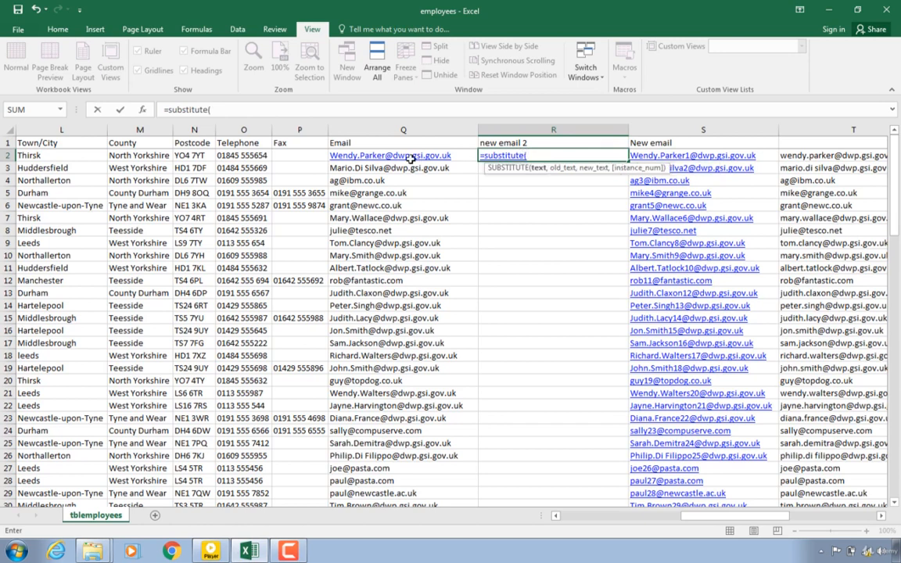
{"action": "left_click", "coordinate": [410, 157]}
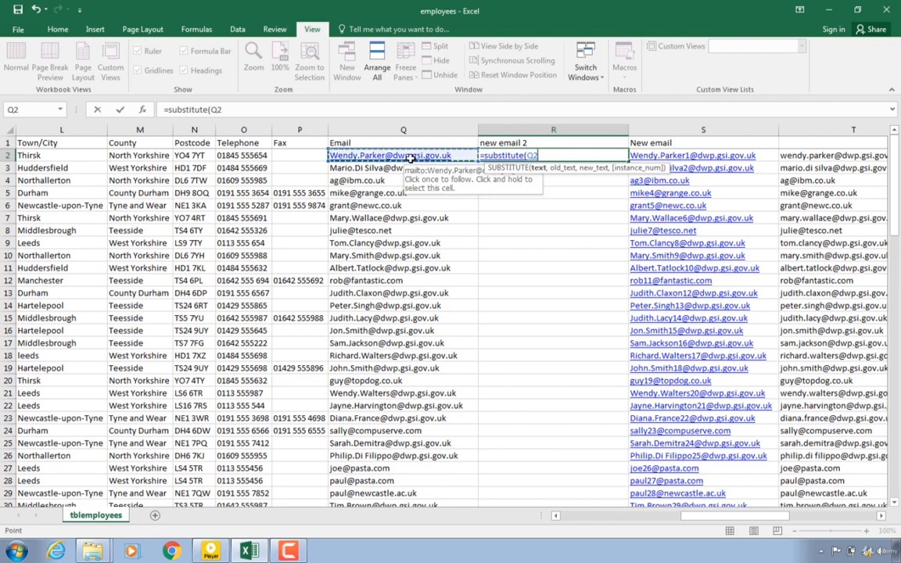
{"action": "type", "text": ","}
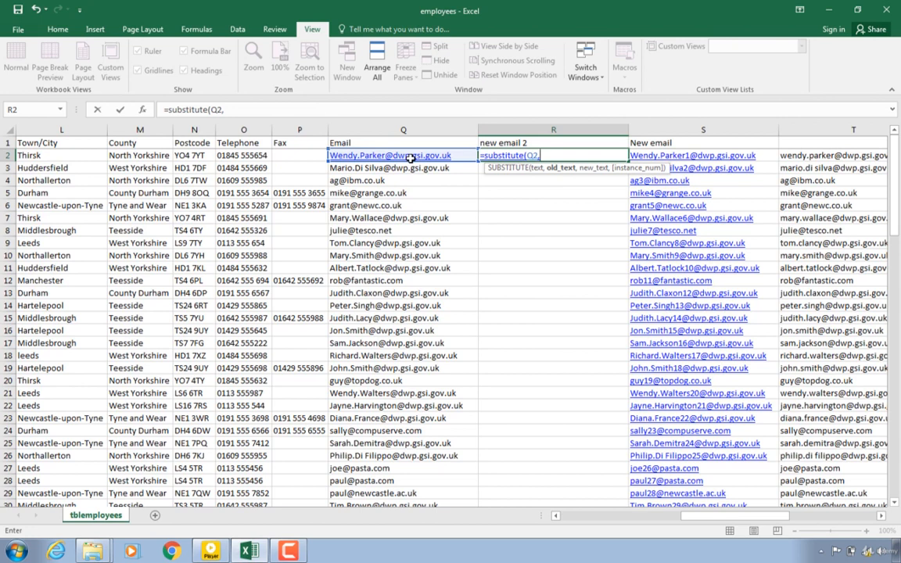
{"action": "type", "text": "\"@\""}
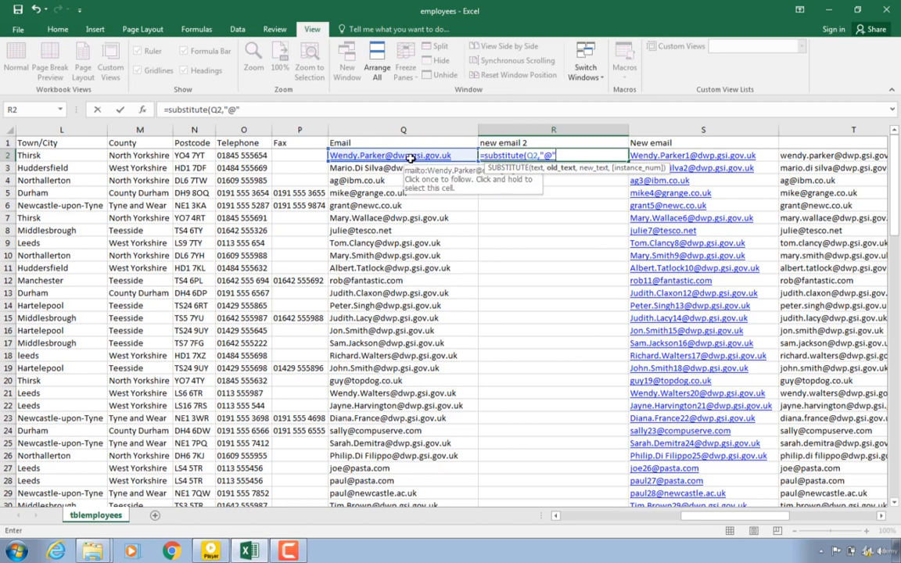
{"action": "type", "text": "a1"}
{"action": "key", "text": "BackSpace"}
{"action": "key", "text": "BackSpace"}
{"action": "key", "text": "BackSpace"}
{"action": "type", "text": "\","}
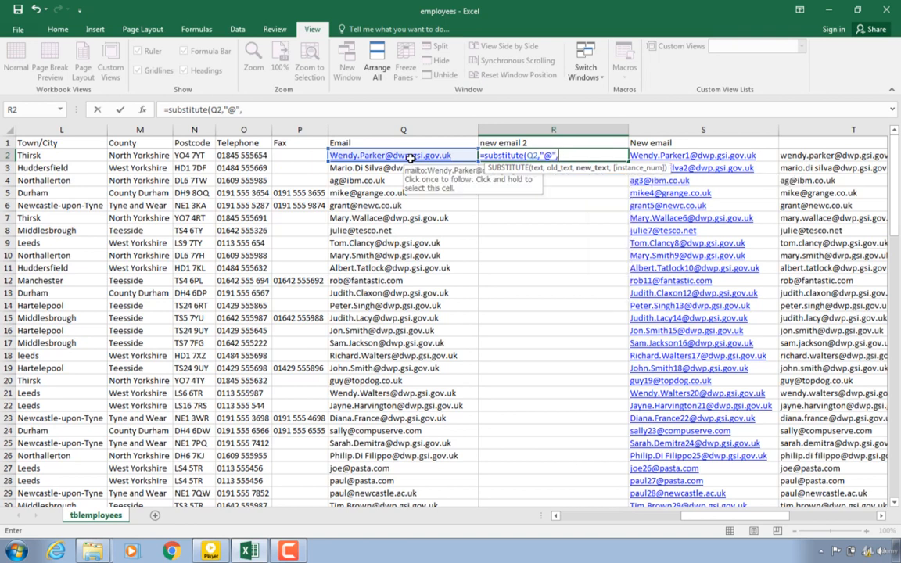
{"action": "type", "text": "a1"}
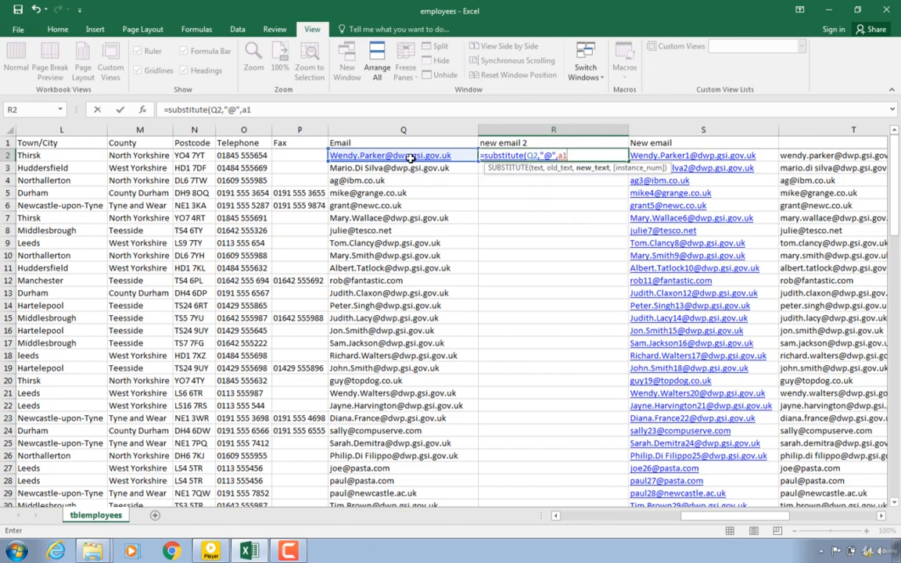
{"action": "type", "text": "&\""}
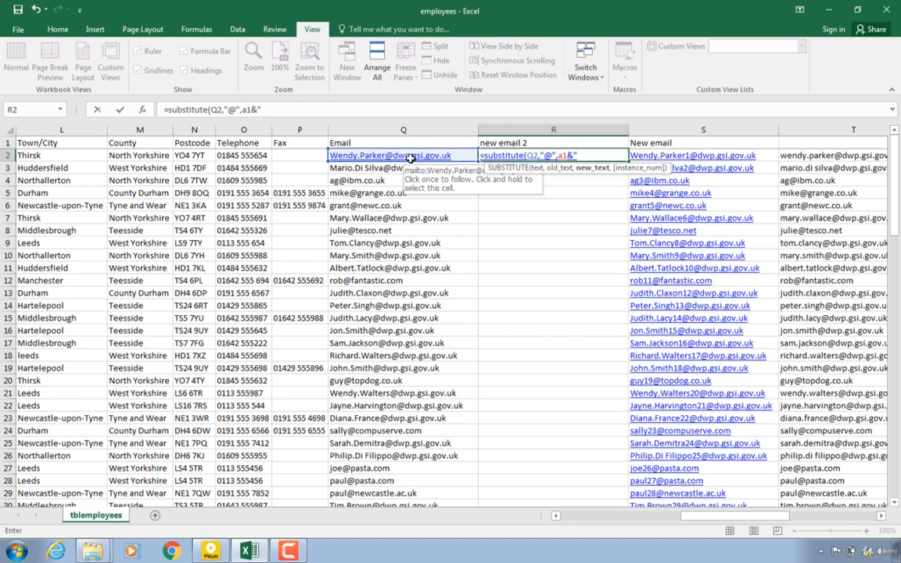
{"action": "type", "text": "@"}
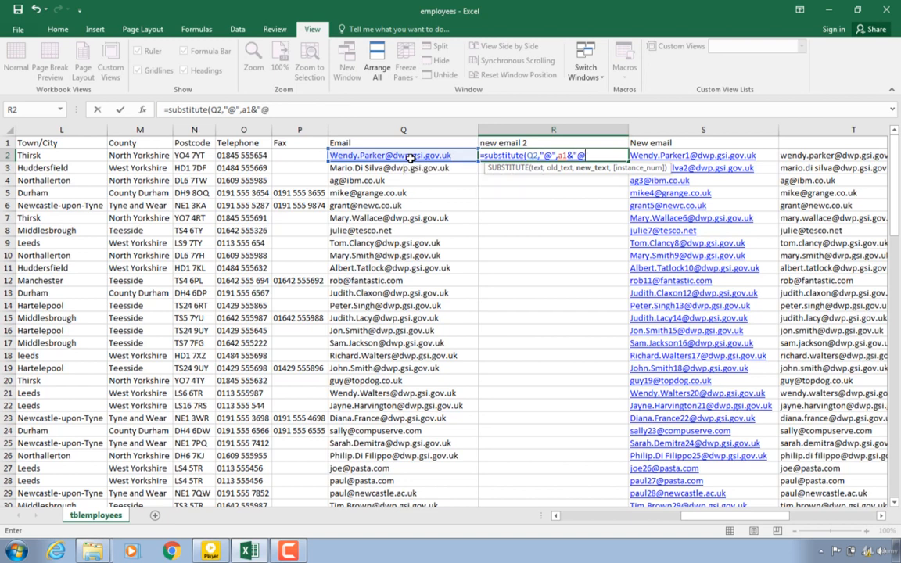
{"action": "type", "text": "\")"}
{"action": "key", "text": "Return"}
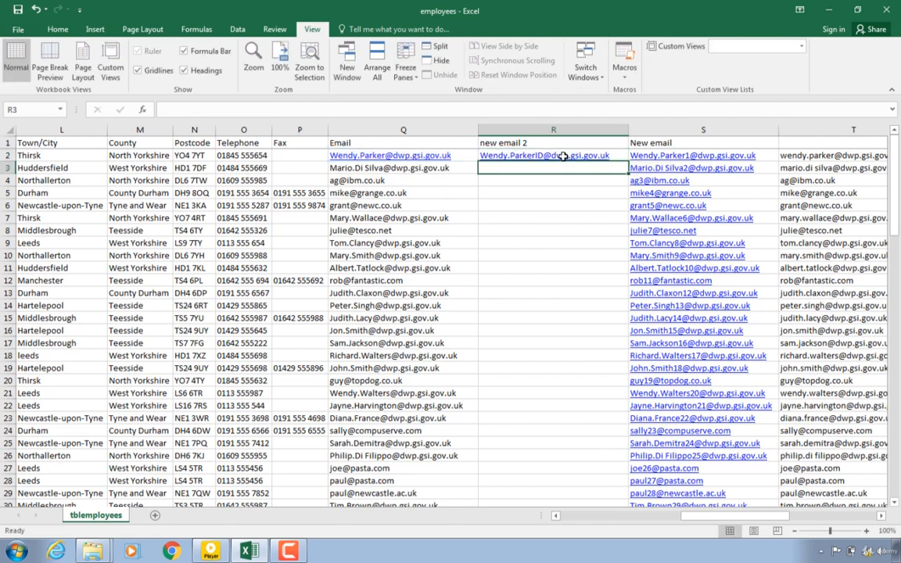
Step: Fill the R2 formula down the whole new email 2 column
{"action": "left_click", "coordinate": [568, 155]}
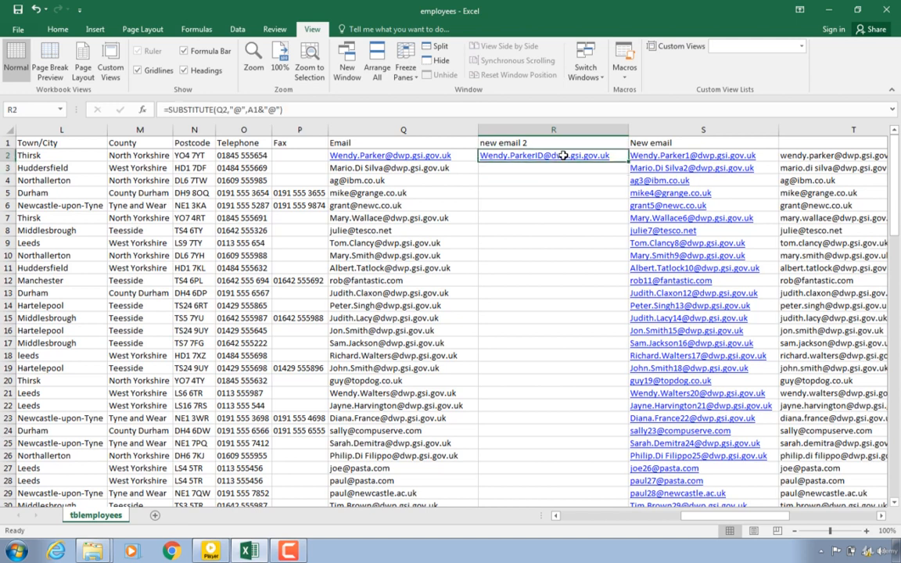
{"action": "left_click", "coordinate": [692, 155]}
{"action": "left_click", "coordinate": [595, 154]}
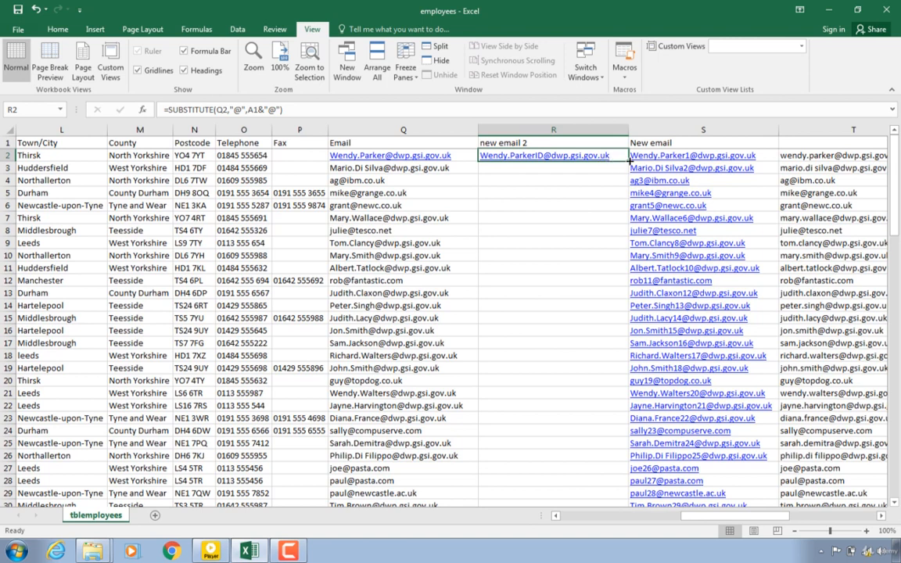
{"action": "double_click", "coordinate": [626, 161]}
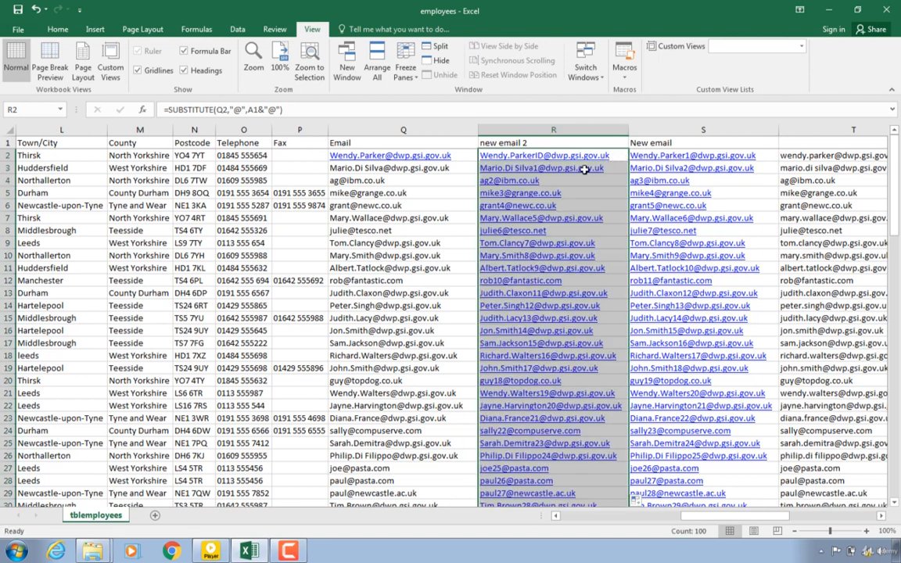
Step: Inspect the formulas in R2 to R4 and compare them with the REPLACE formula in S2
{"action": "left_click", "coordinate": [532, 157]}
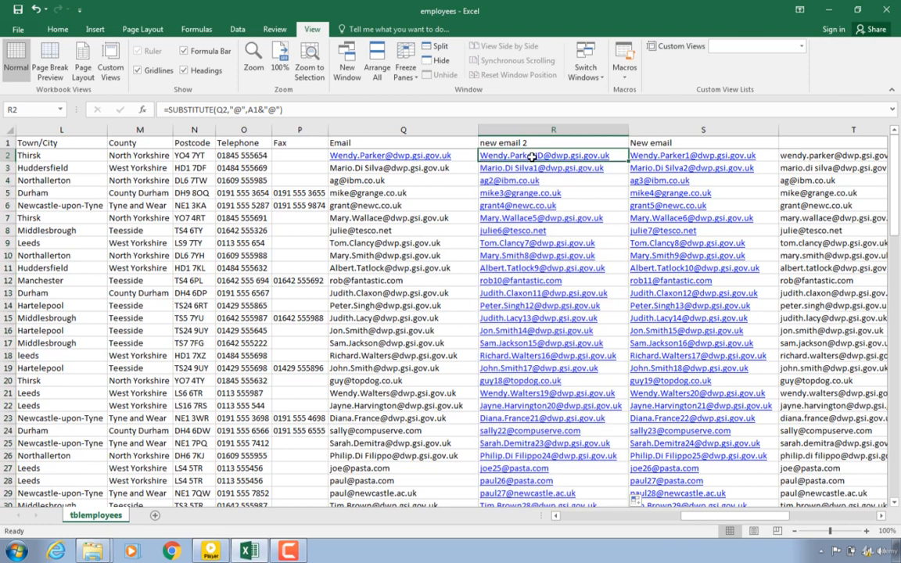
{"action": "left_click", "coordinate": [533, 170]}
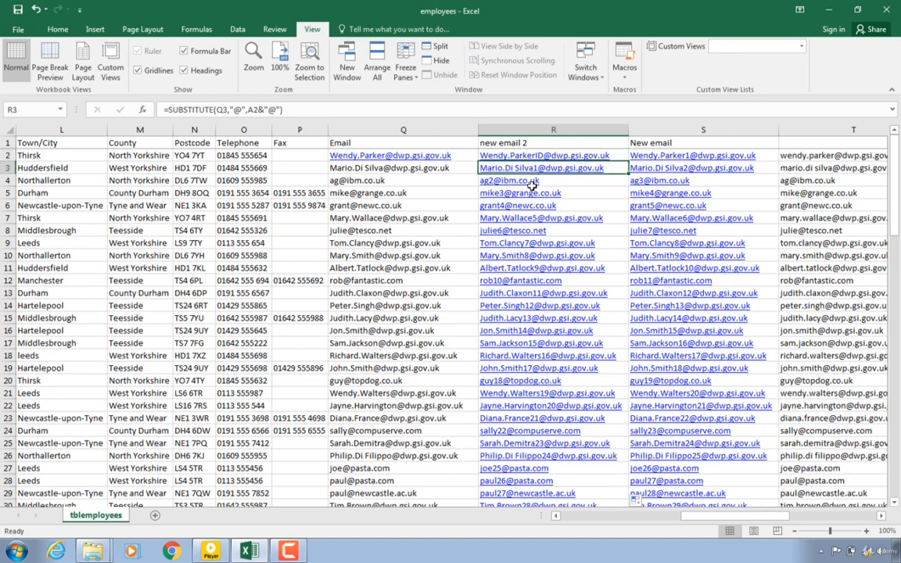
{"action": "left_click", "coordinate": [534, 181]}
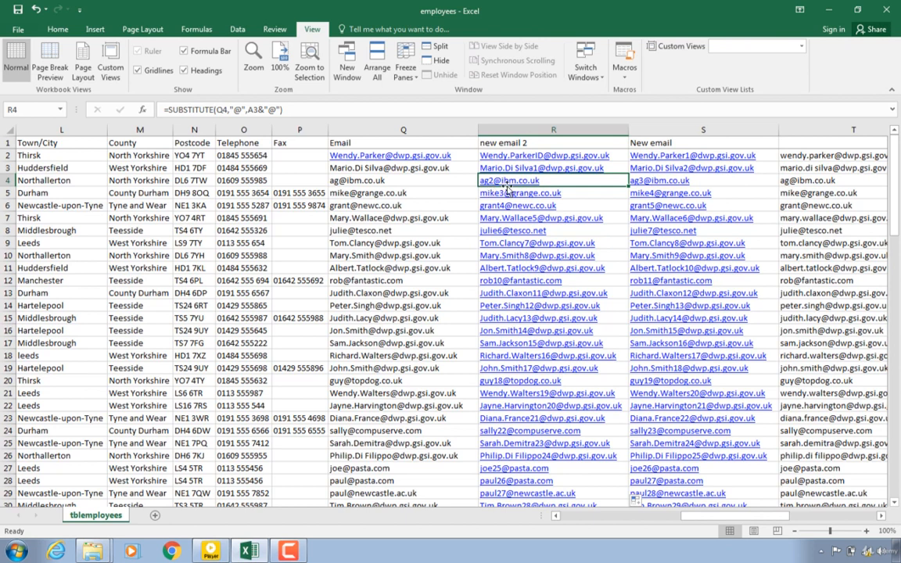
{"action": "left_click", "coordinate": [559, 155]}
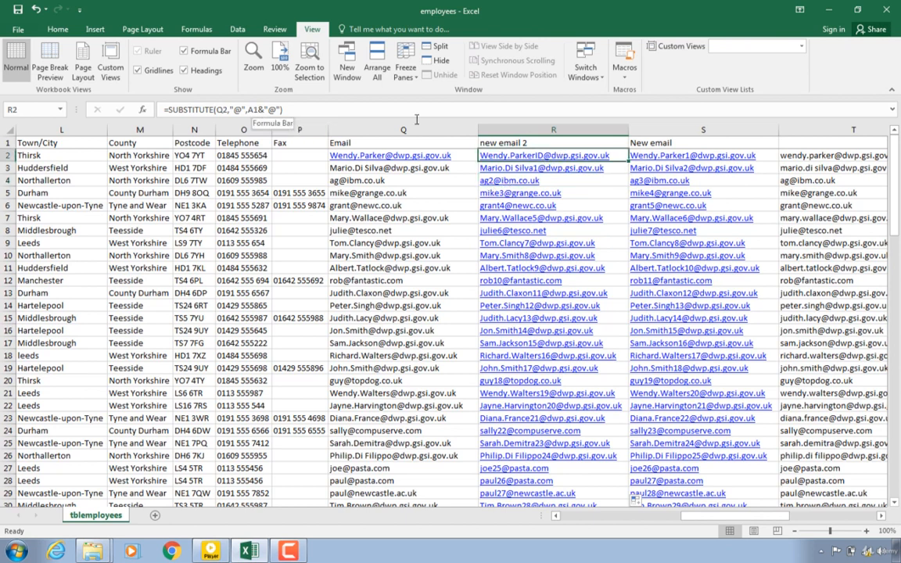
{"action": "left_click", "coordinate": [681, 158]}
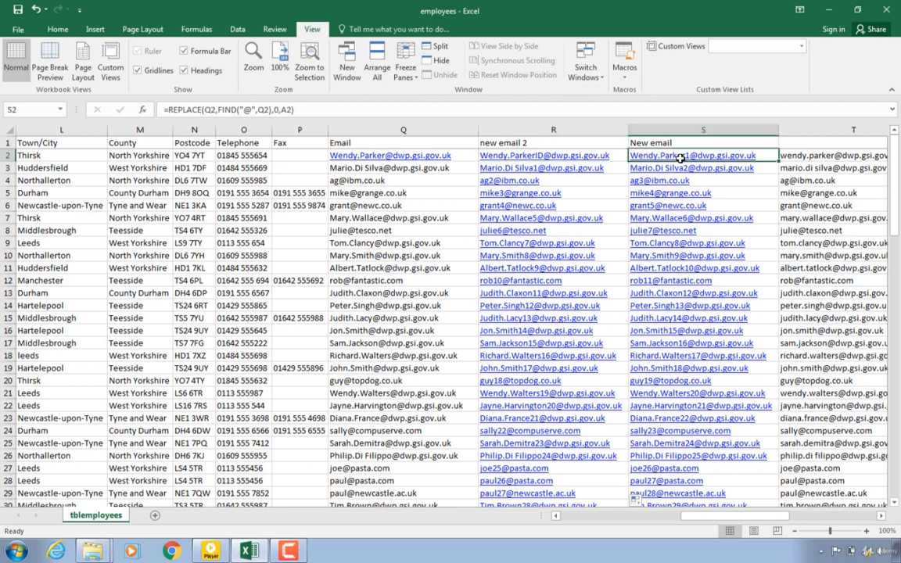
{"action": "left_click", "coordinate": [576, 159]}
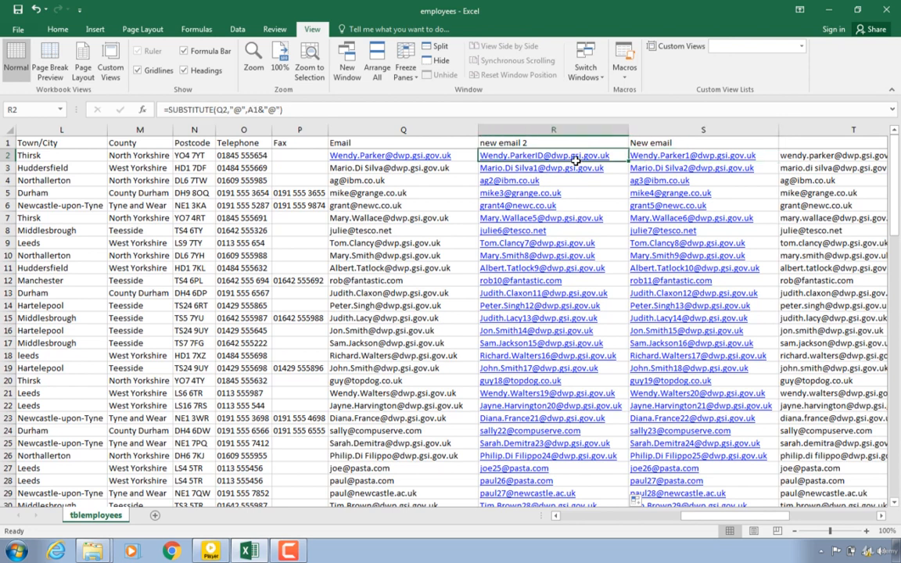
Step: Edit the formula in R2 so its new text uses A2 instead of A1
{"action": "left_click", "coordinate": [257, 110]}
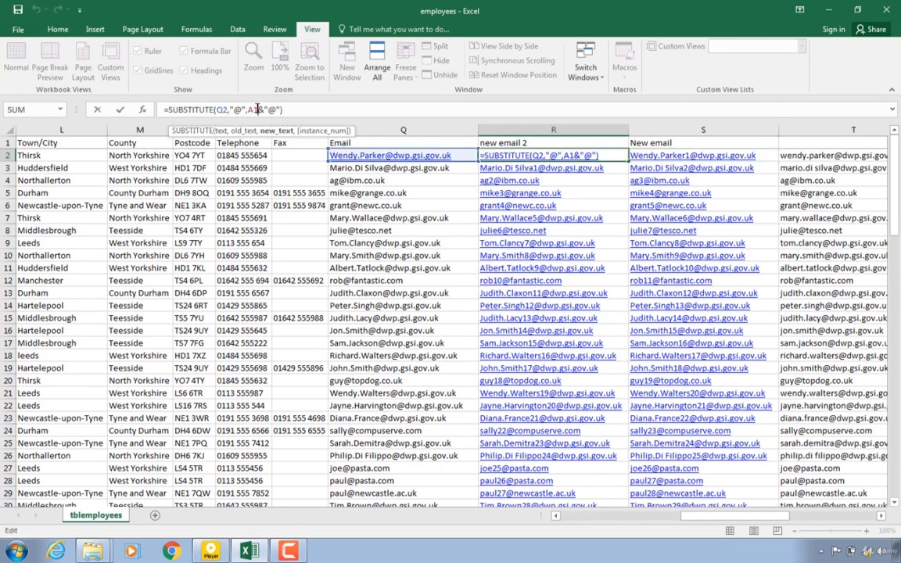
{"action": "key", "text": "BackSpace"}
{"action": "key", "text": "Escape"}
{"action": "key", "text": "Return"}
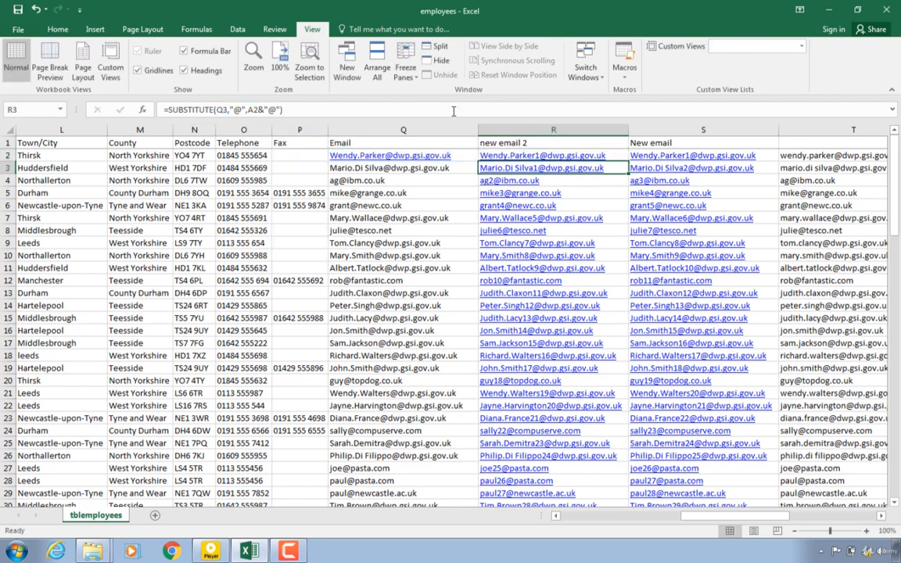
Step: Fill the corrected R2 formula down the new email 2 column
{"action": "left_click", "coordinate": [544, 156]}
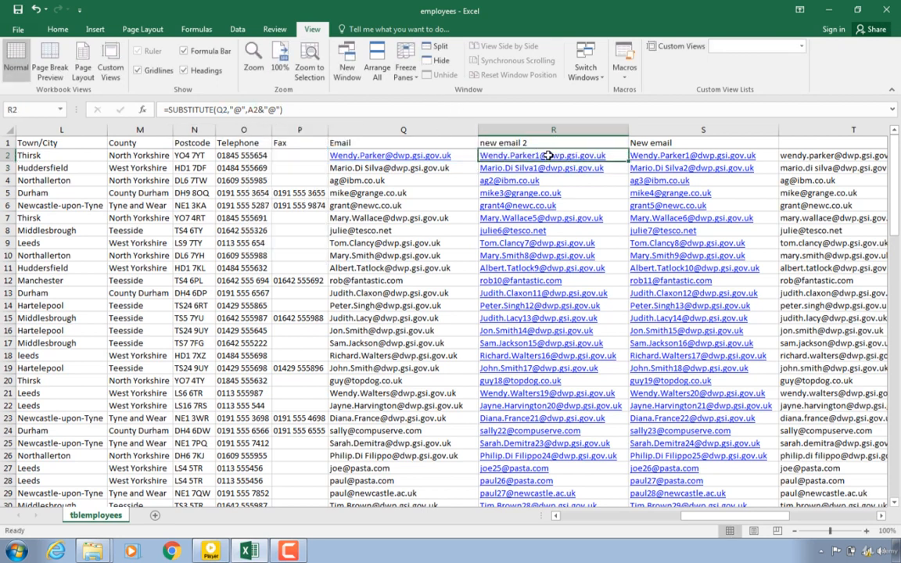
{"action": "double_click", "coordinate": [629, 161]}
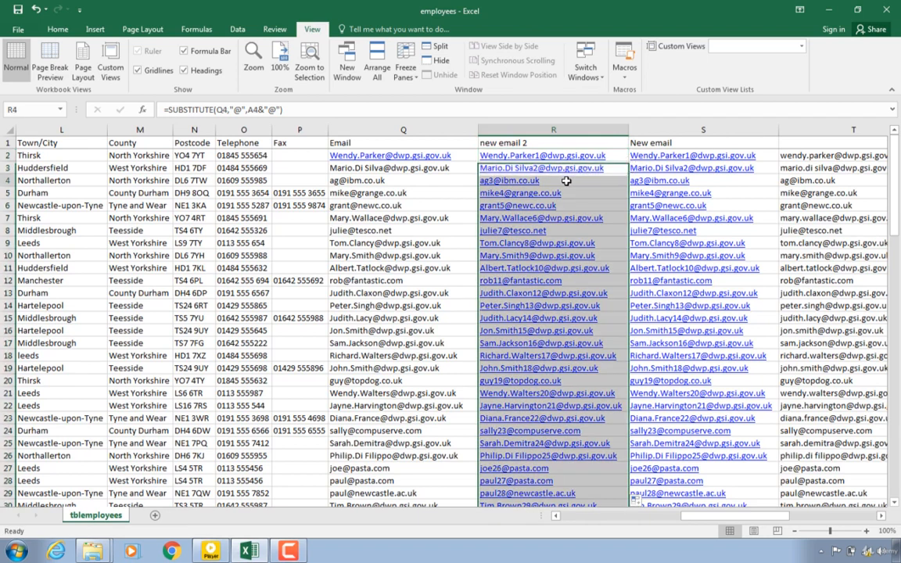
{"action": "left_click", "coordinate": [567, 181]}
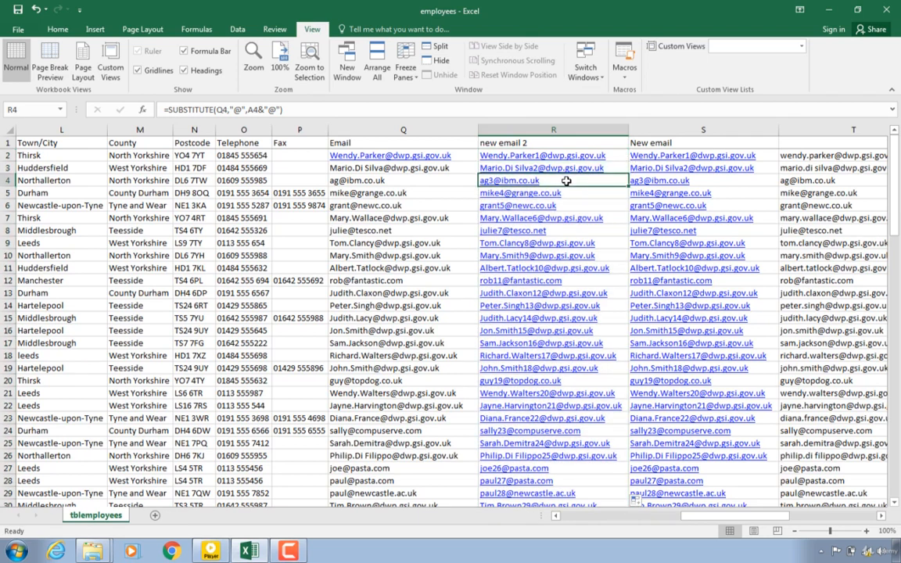